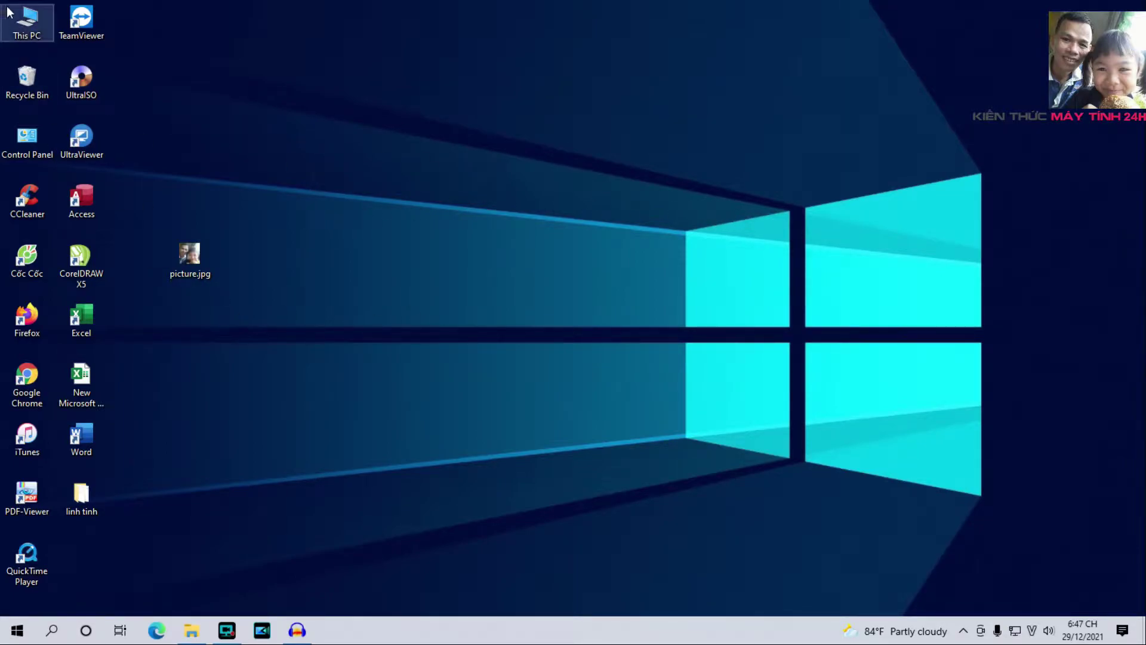
Review the drives listed in This PC in a maximized window, including MAY TINH 24H (D:), and close it.
double_click(29, 27)
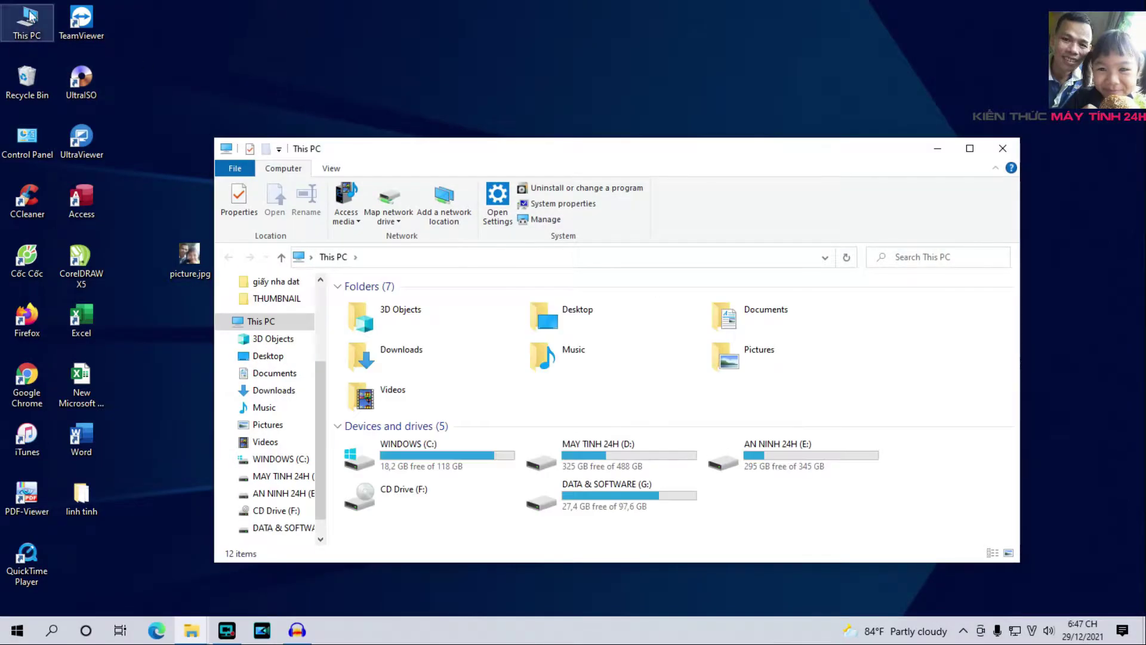
left_click(971, 147)
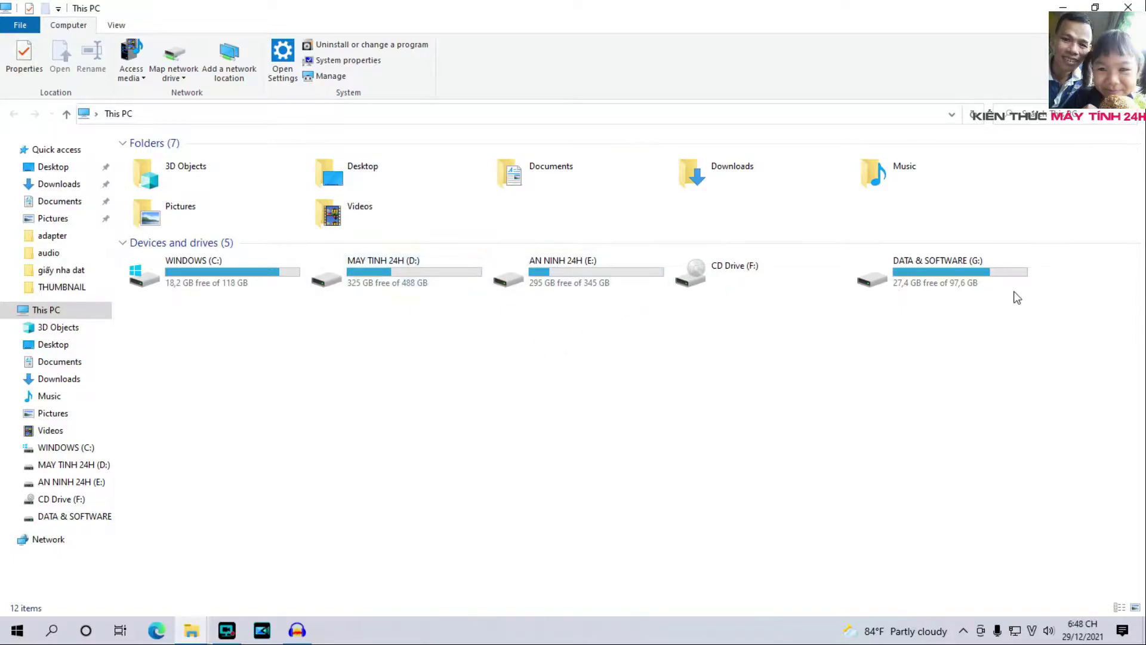
left_click(378, 278)
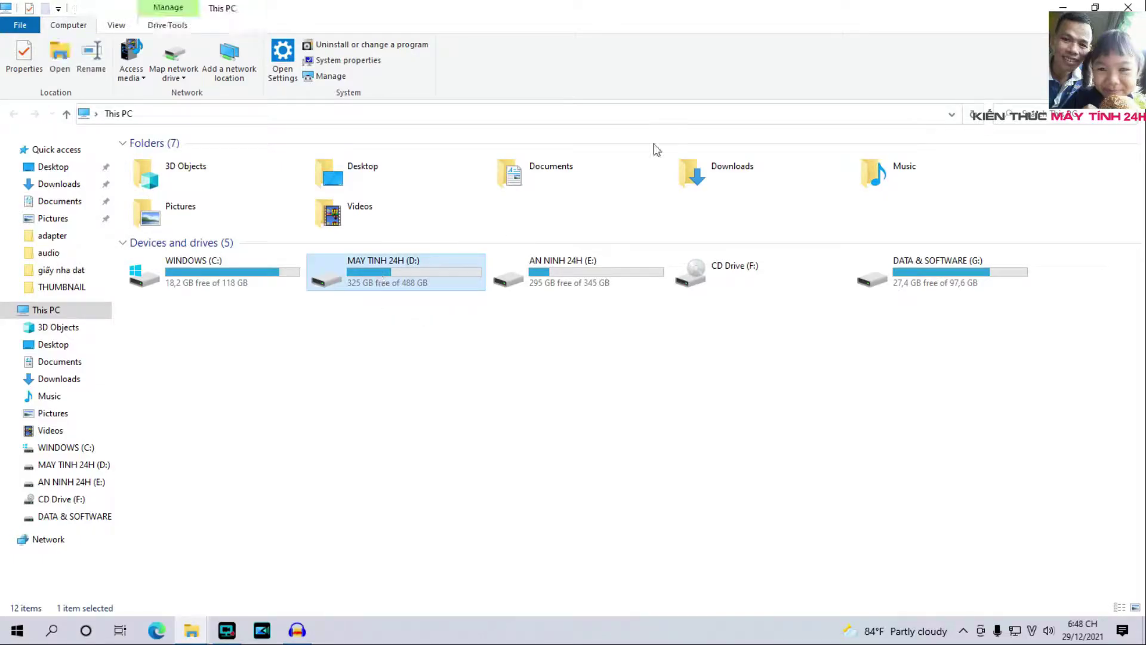
left_click(1127, 7)
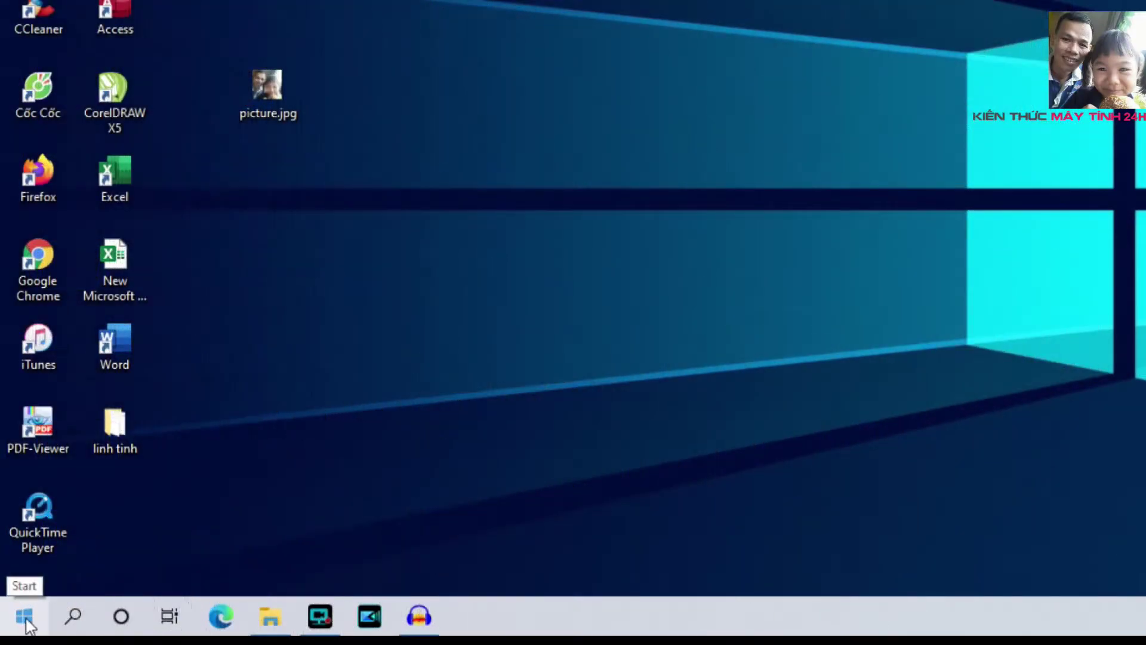
Search for gpedit.msc and open the Local Group Policy Editor in a maximized window.
left_click(25, 620)
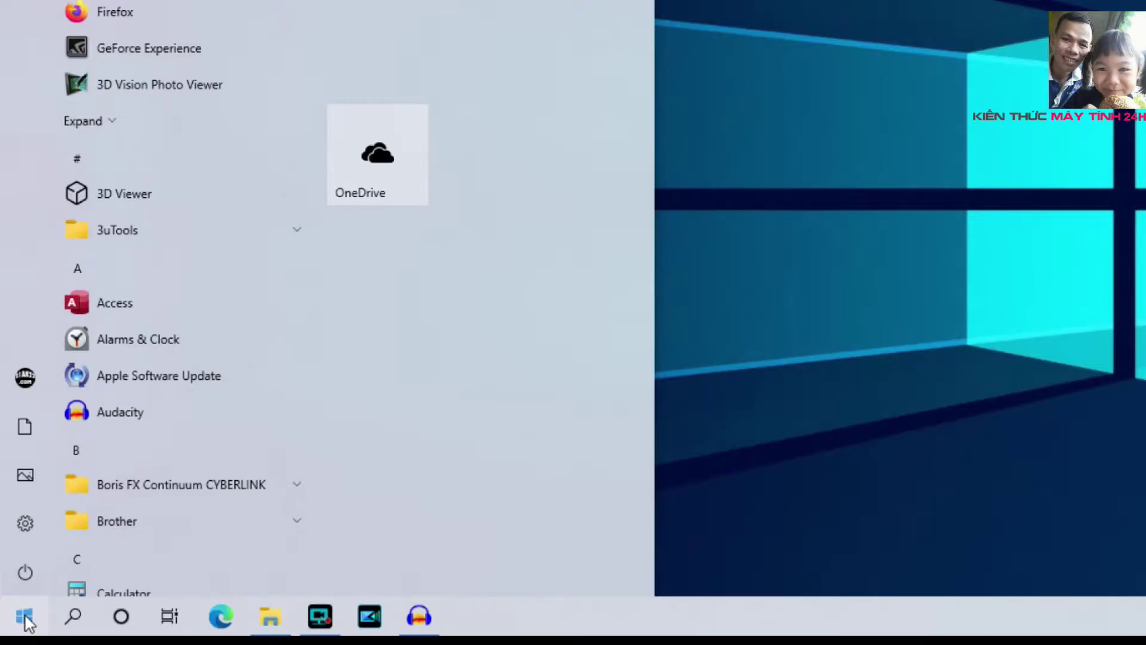
type("gp")
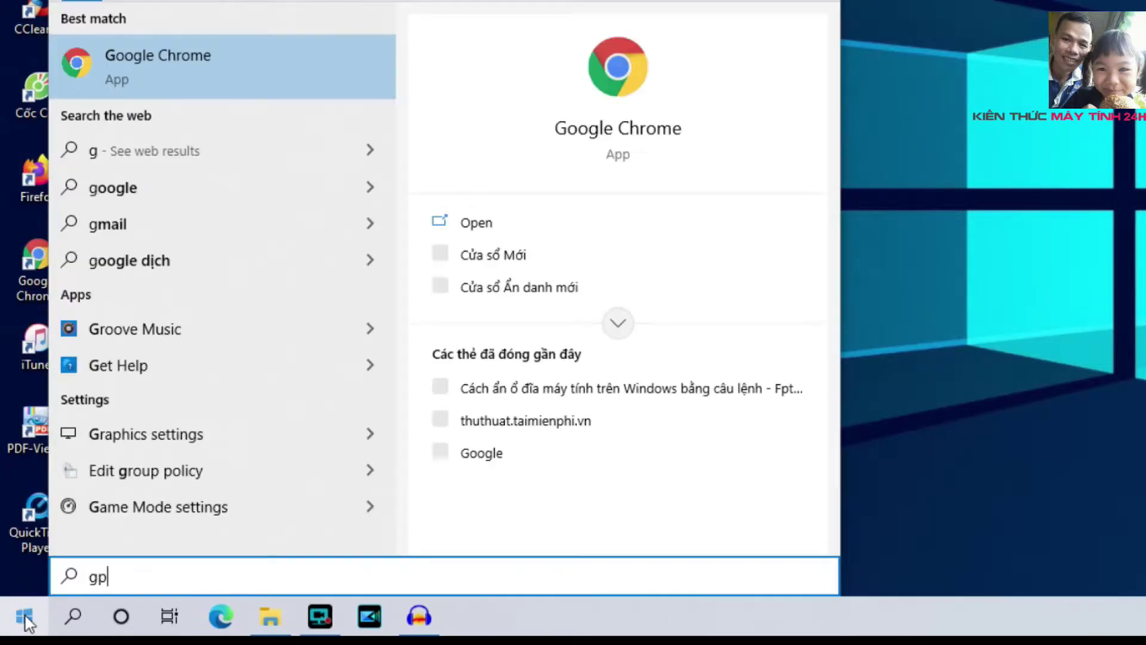
type("ed")
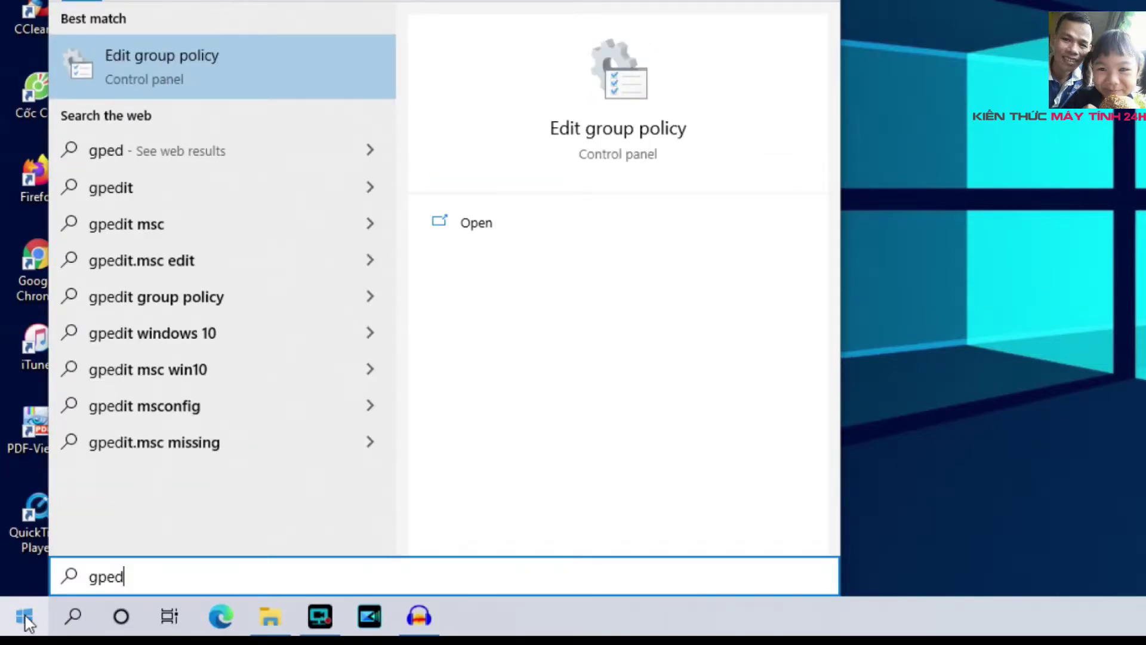
type("it.msc")
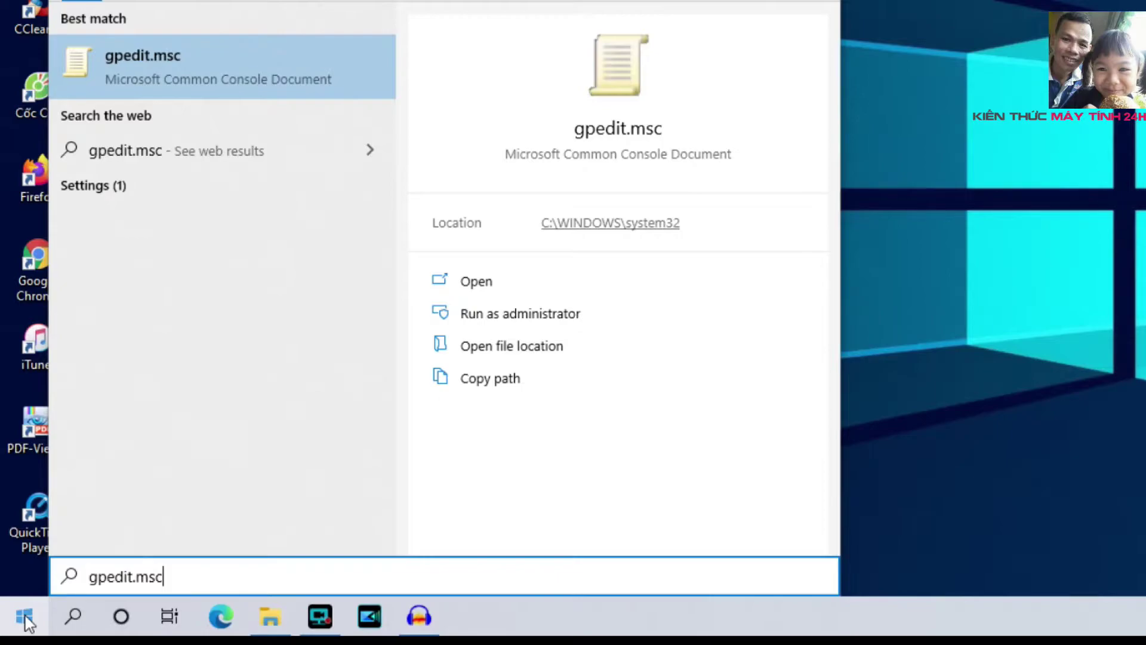
left_click_drag(181, 579, 49, 576)
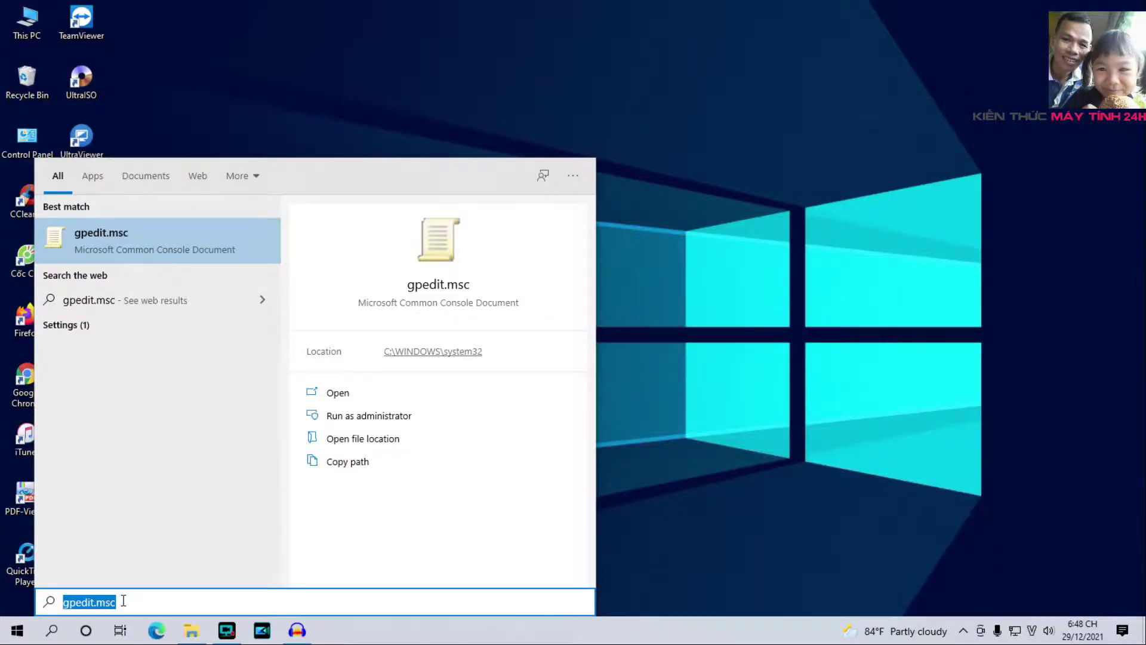
left_click(174, 575)
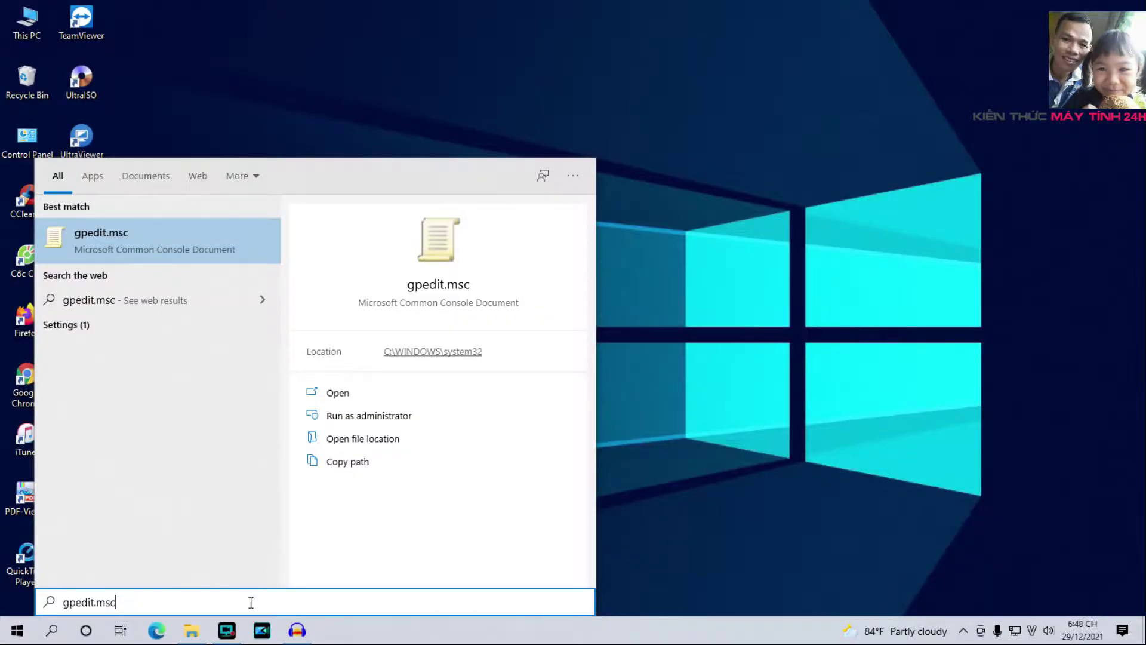
key("Escape")
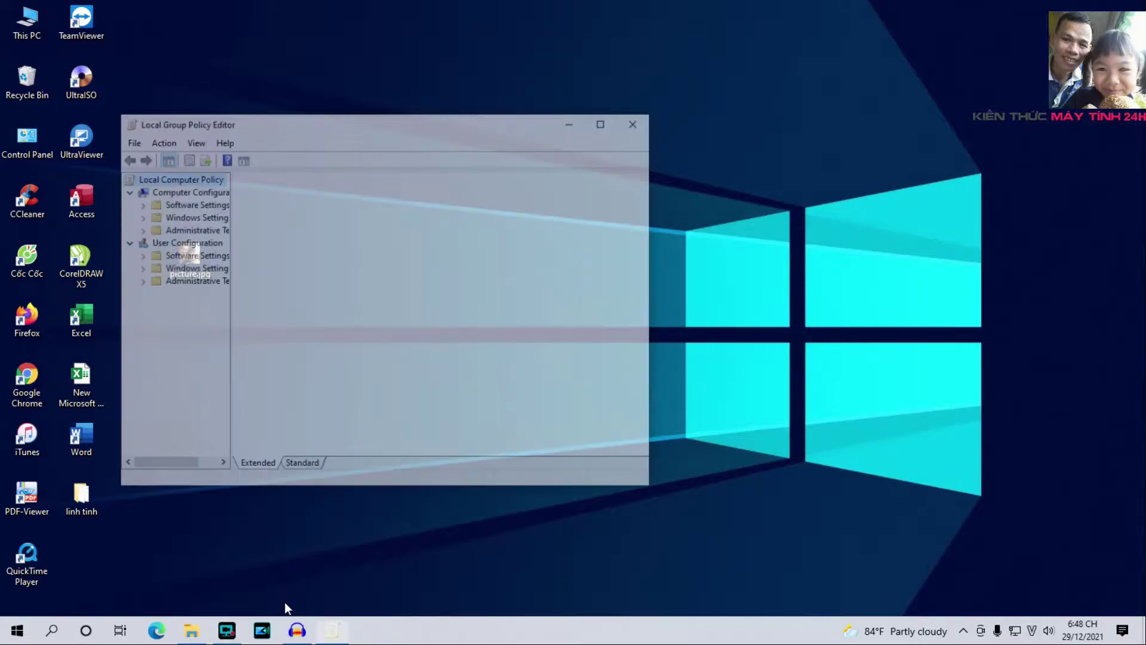
left_click(605, 121)
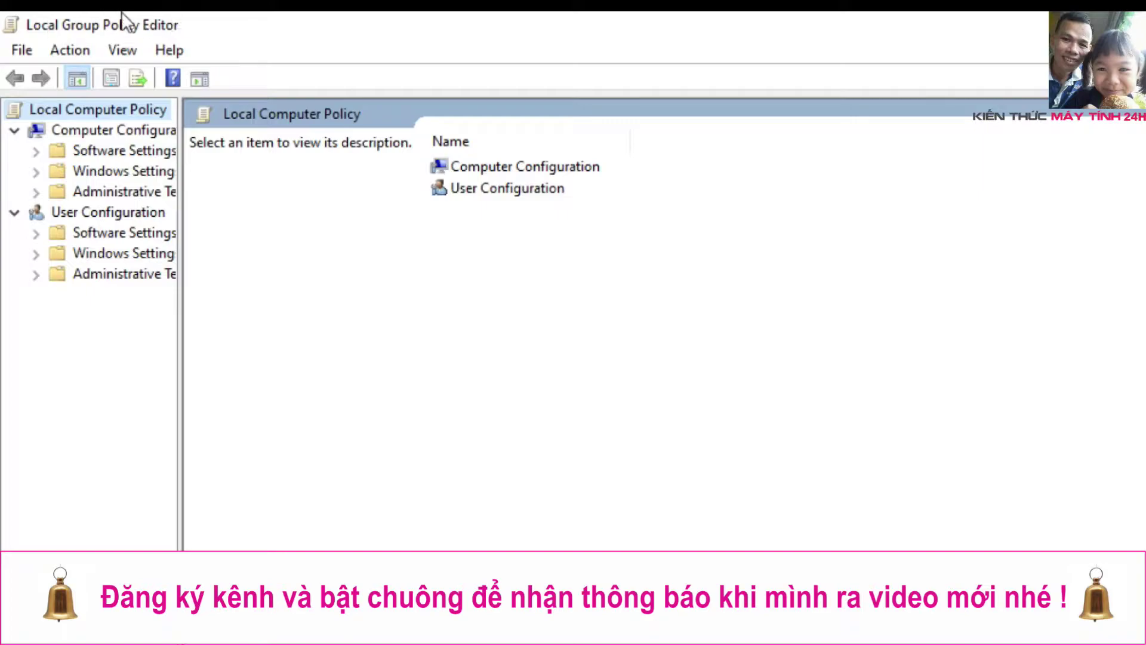
Widen the policy tree and show All Settings under the Administrative Templates of User Configuration.
left_click_drag(179, 423, 352, 425)
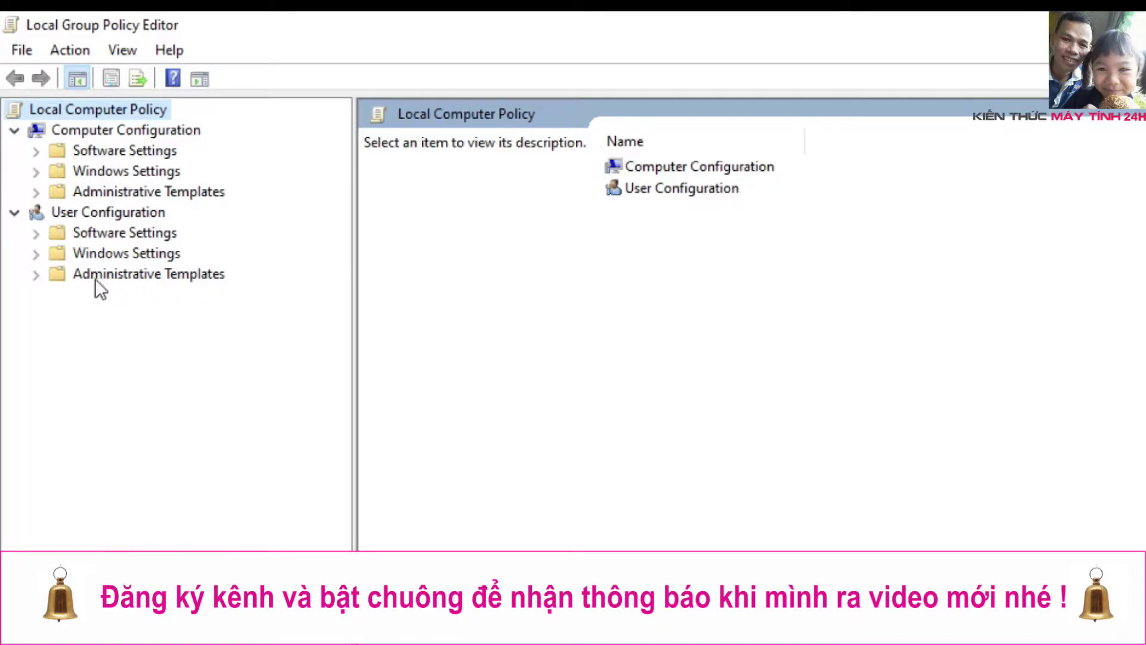
left_click(37, 276)
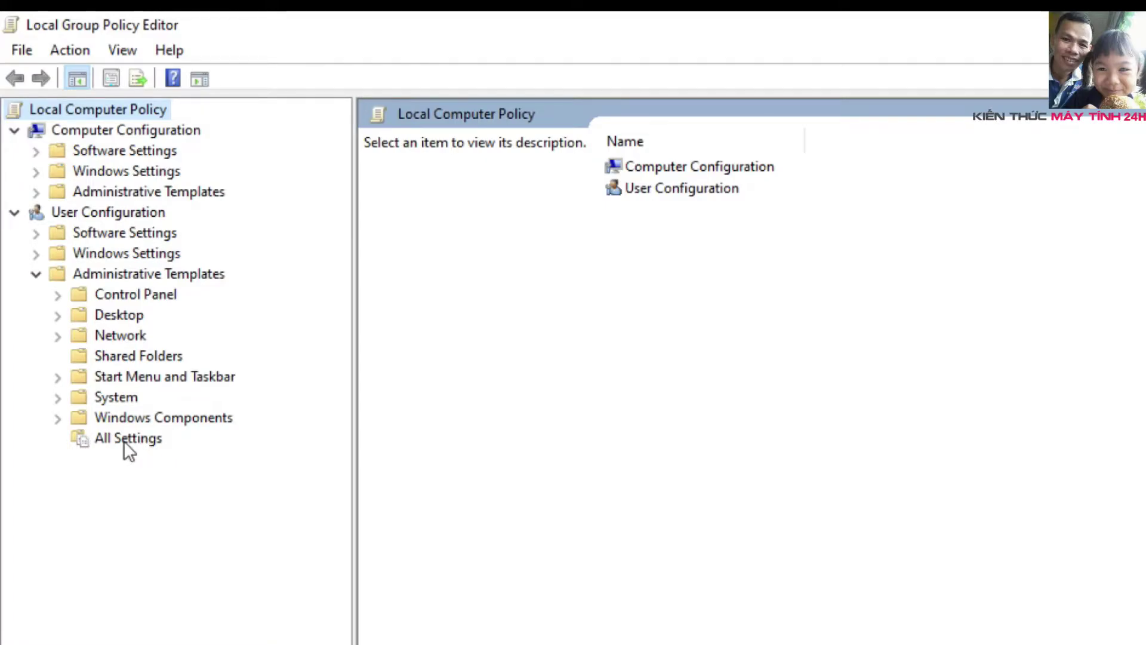
left_click(122, 441)
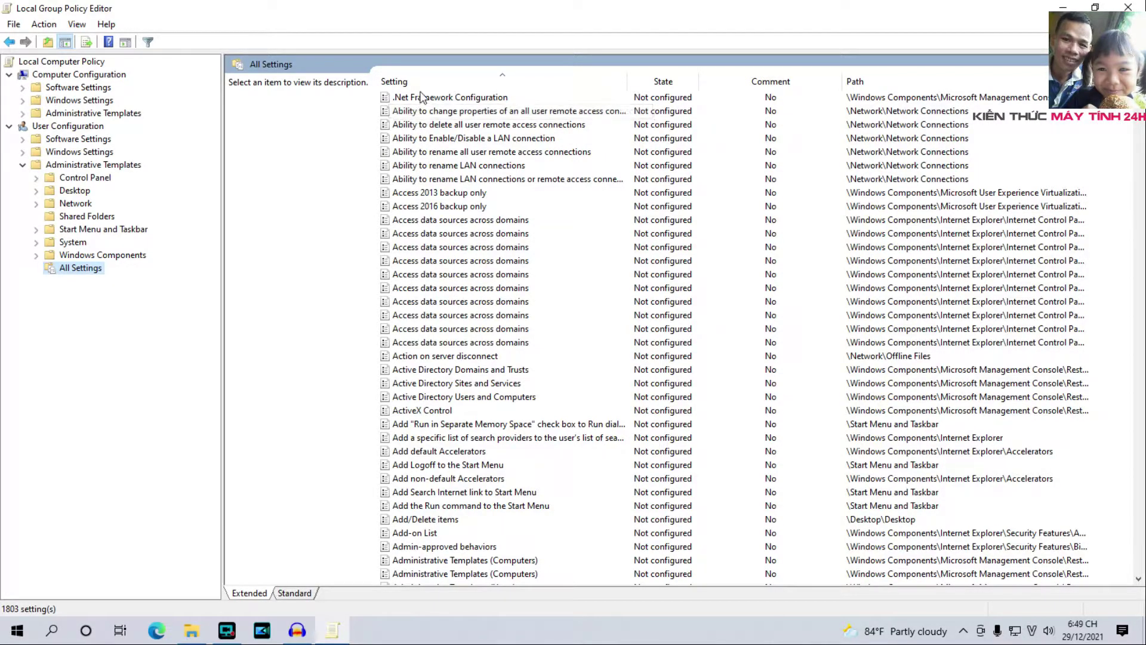
Find the "Hide these specified drives in My Computer" policy in the settings list and open it for editing.
left_click(433, 125)
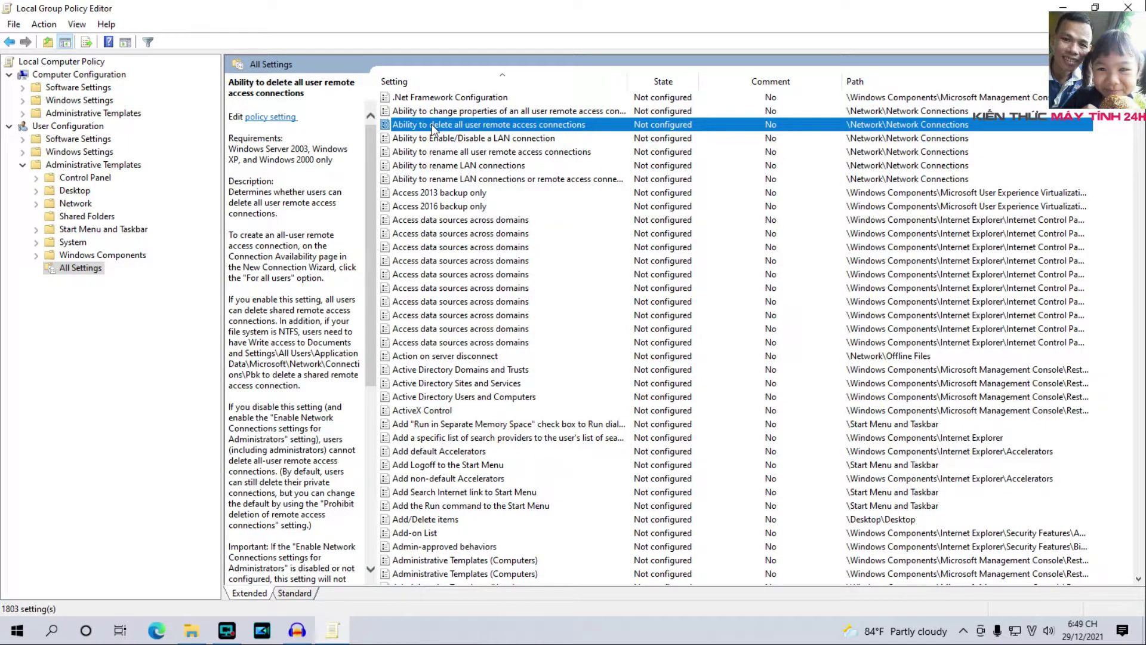
key("h")
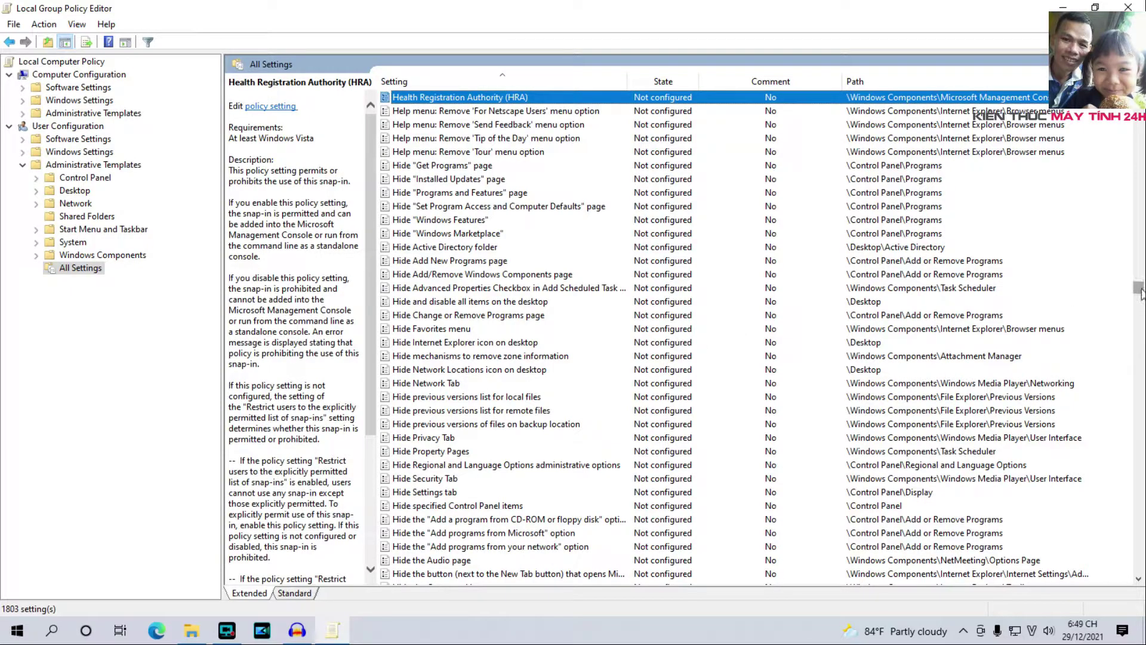
left_click_drag(1141, 292, 1141, 297)
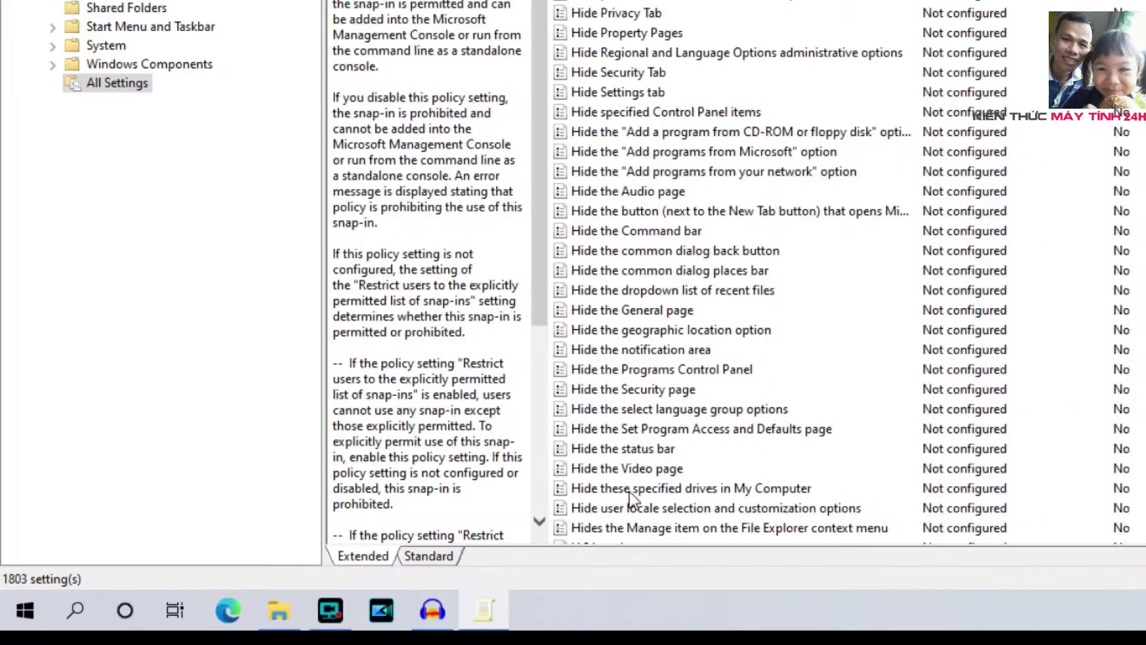
left_click(443, 547)
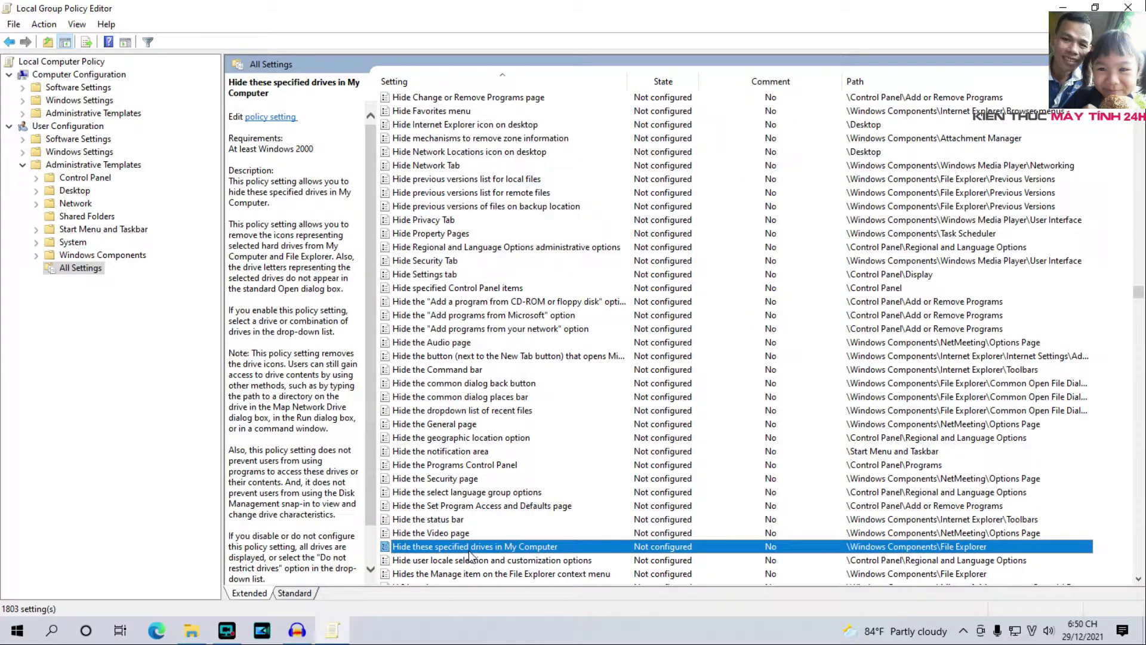
double_click(469, 552)
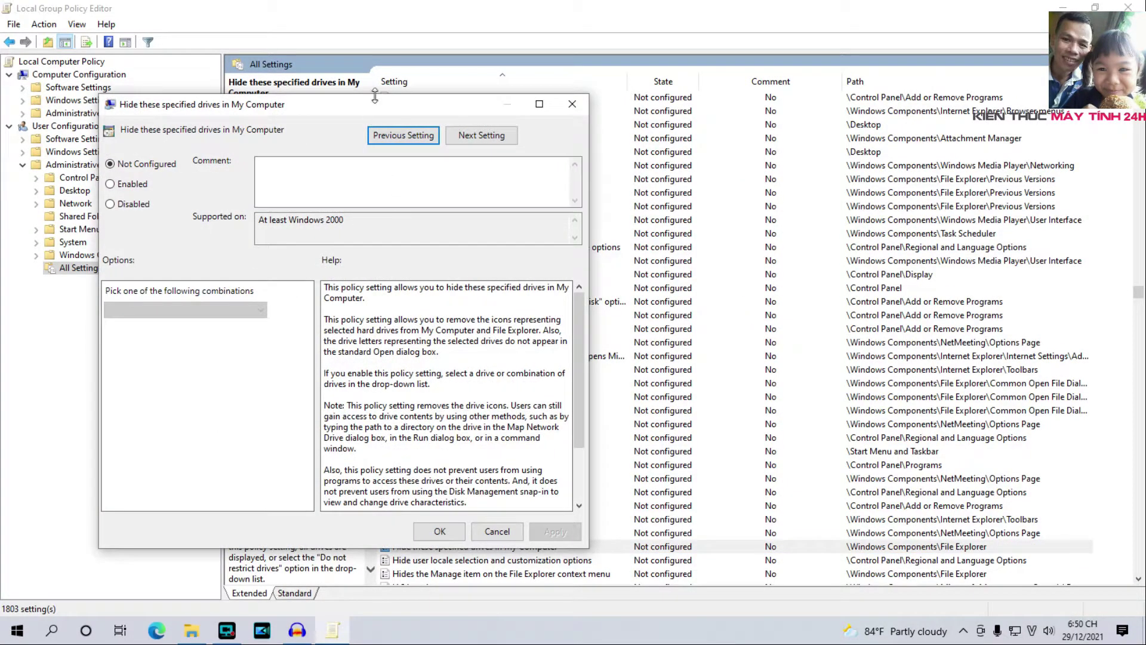
left_click_drag(371, 104, 554, 98)
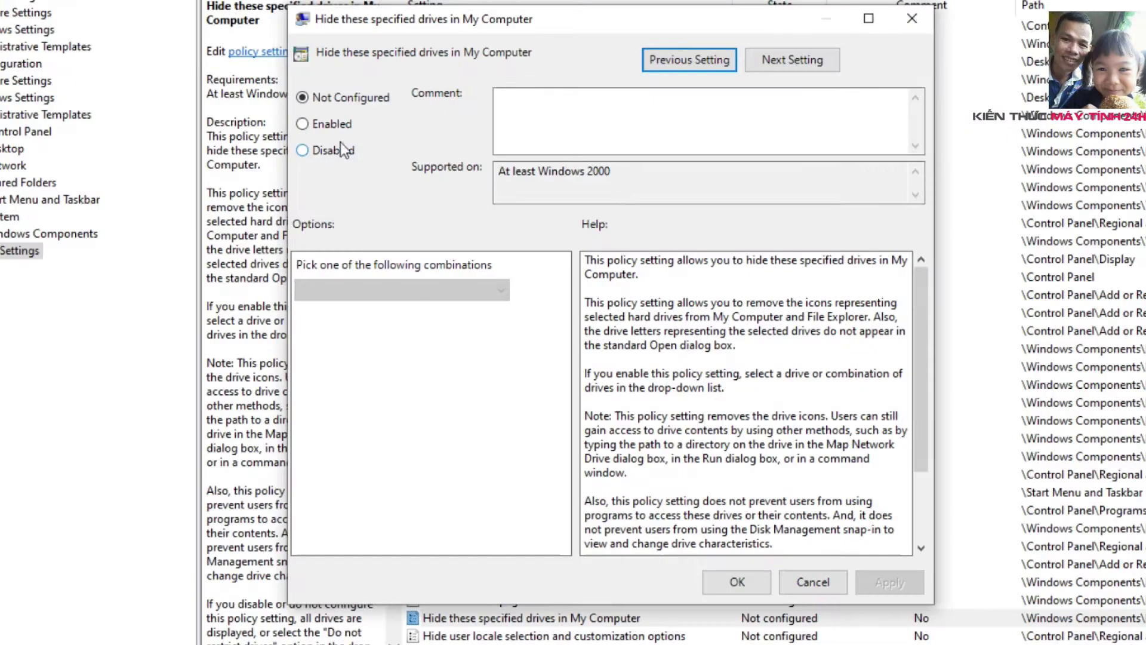
Set the policy to Enabled and look through its available drive combinations.
left_click(303, 124)
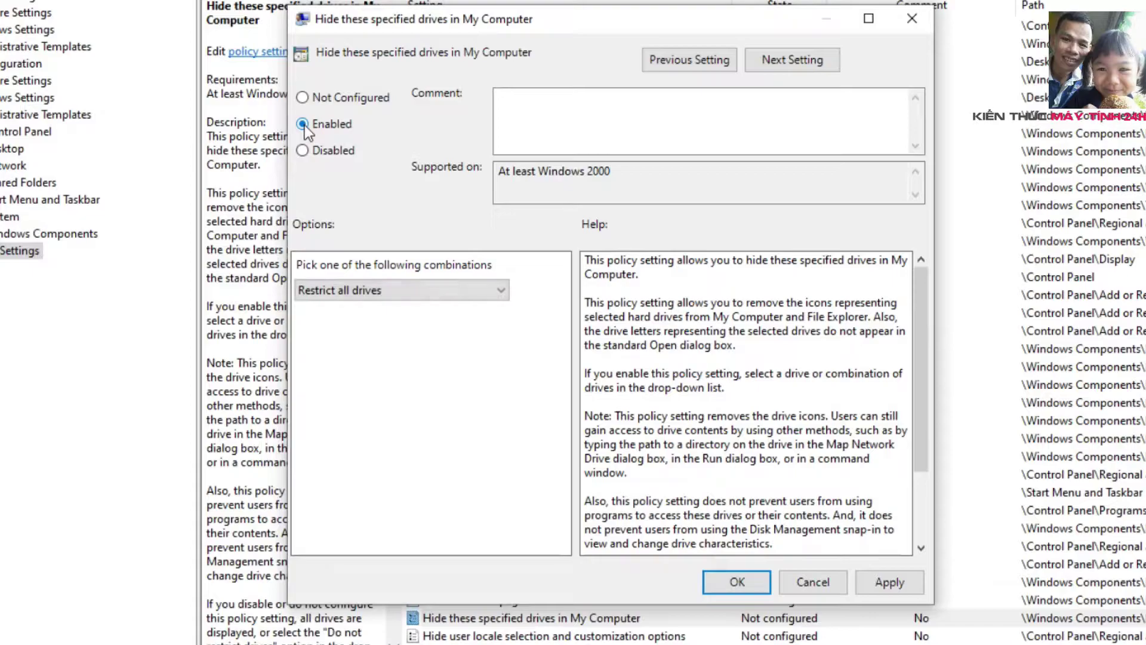
left_click(502, 288)
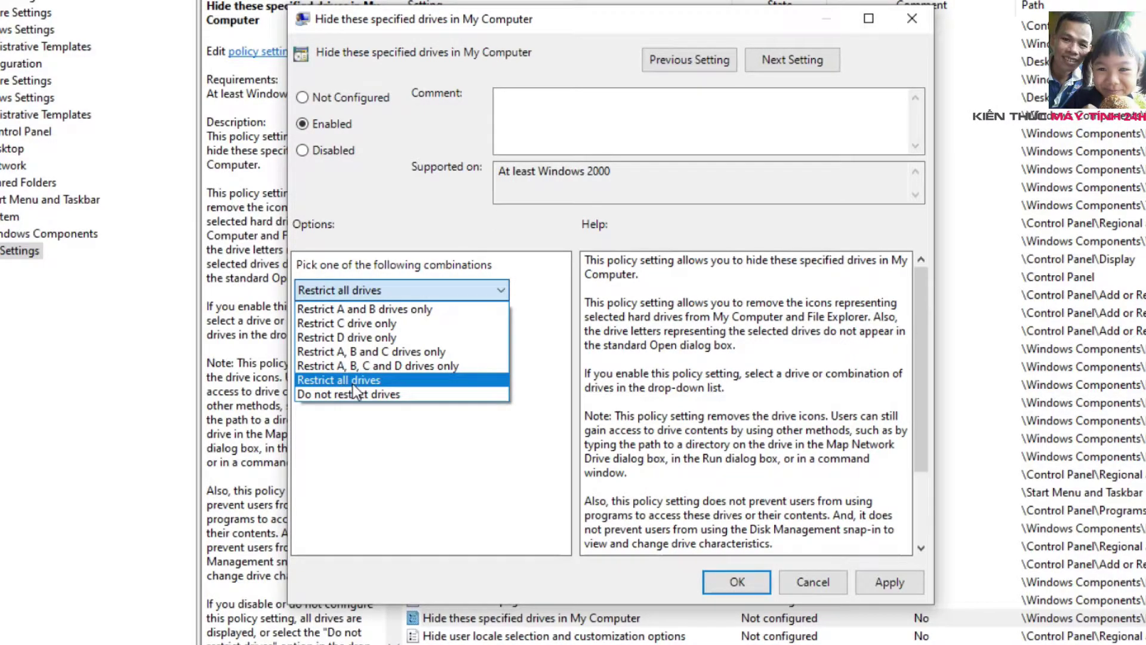
left_click(422, 191)
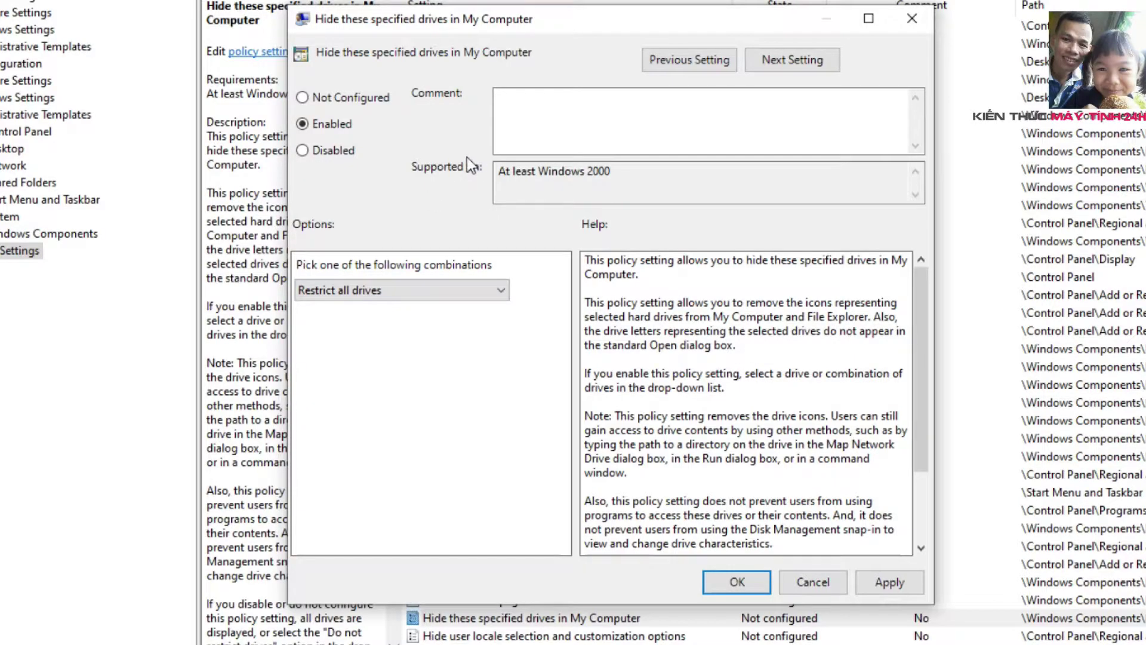
Check the drive letters in This PC in File Explorer and return to the policy dialog.
key("super+e")
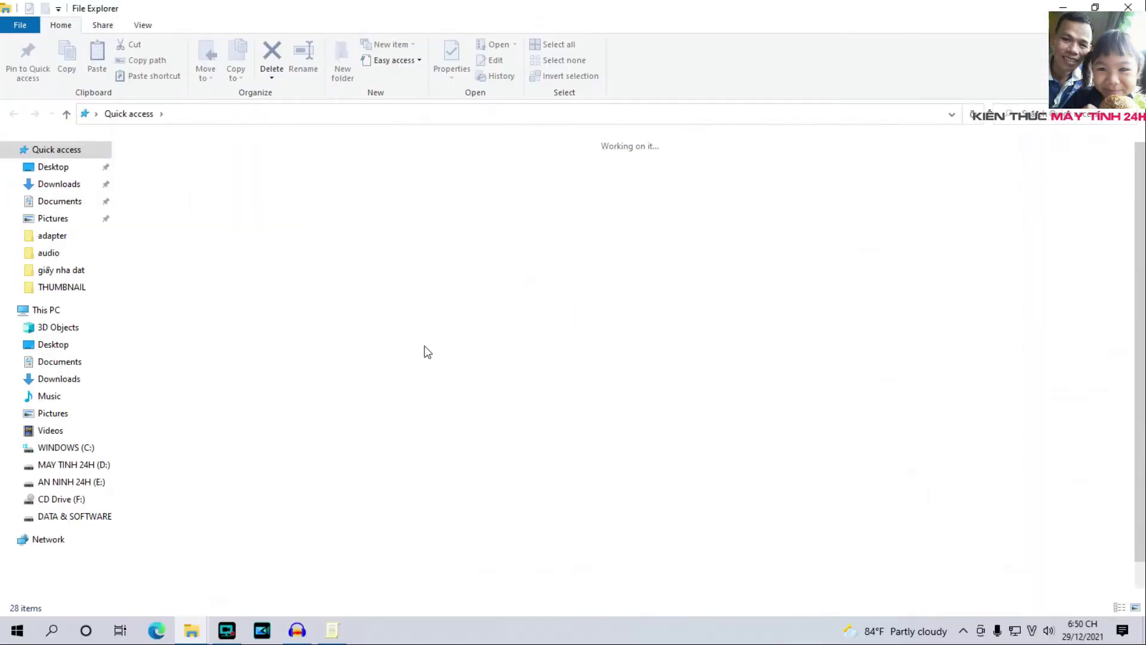
left_click(48, 311)
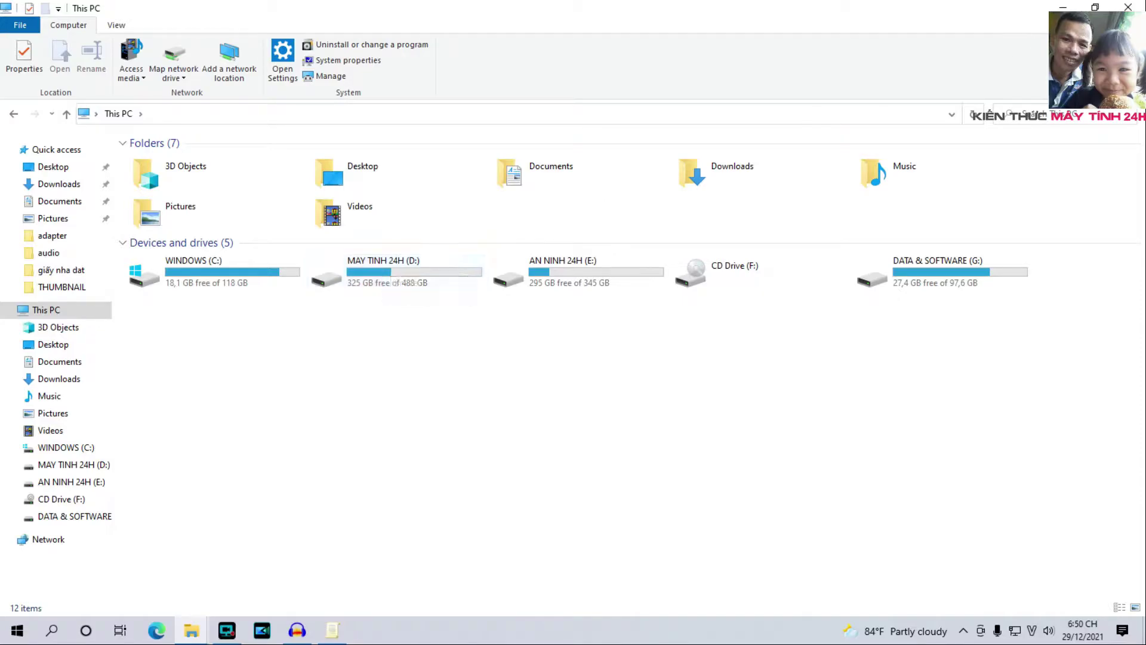
left_click(1073, 5)
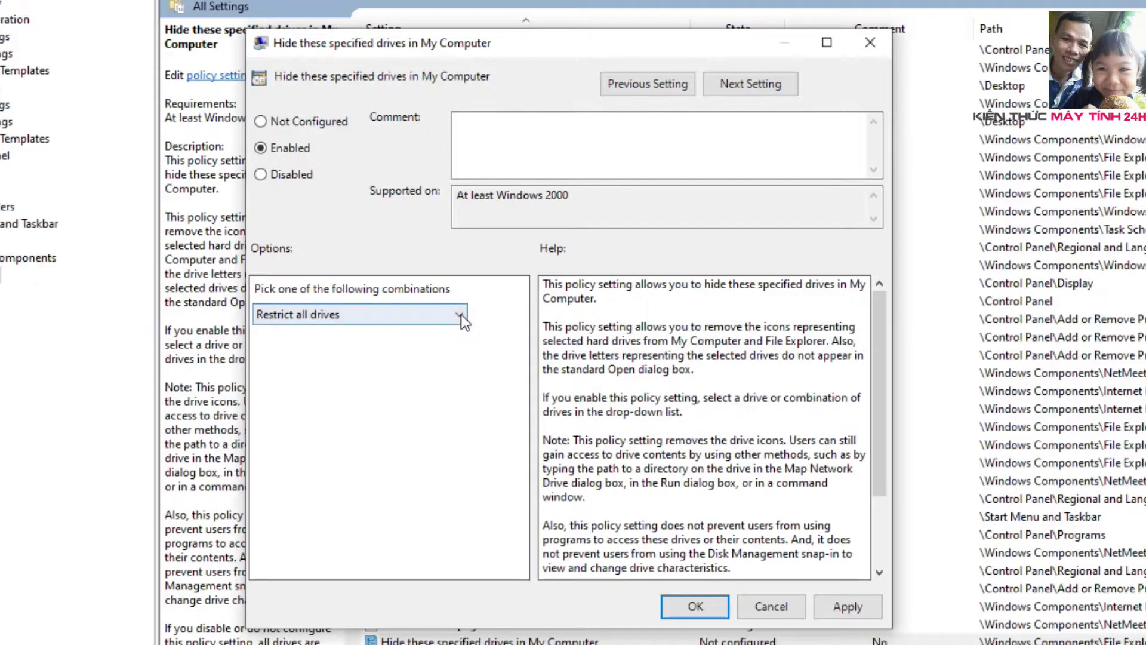
Set the policy's combination to "Restrict D drive only", apply the change and close the dialog.
left_click(459, 314)
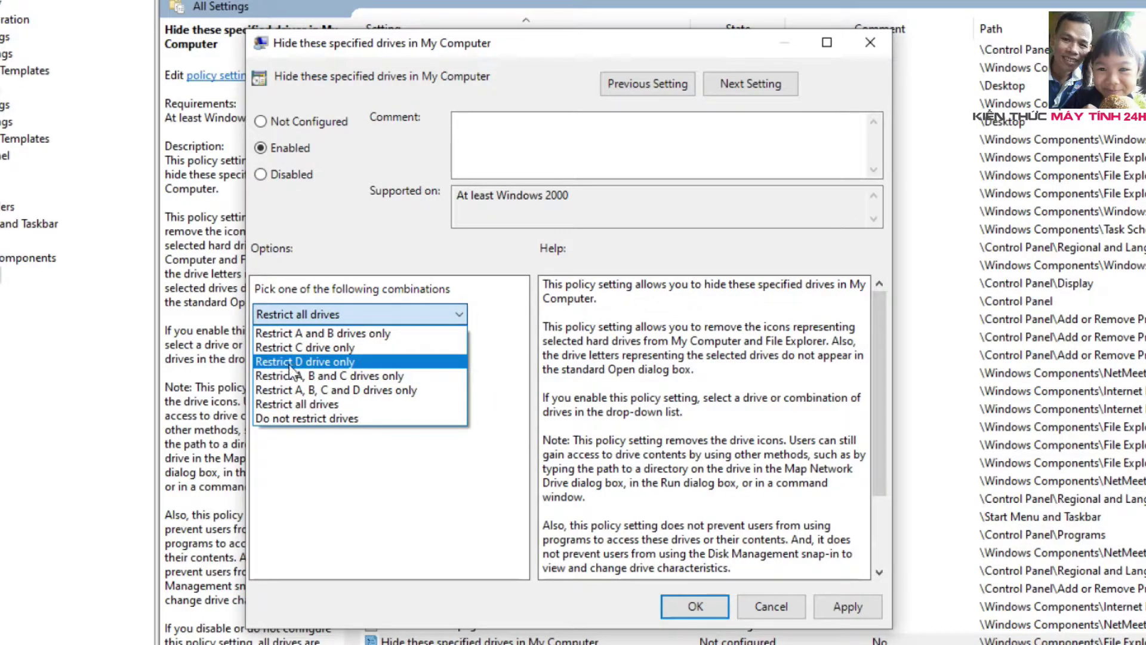
left_click(327, 362)
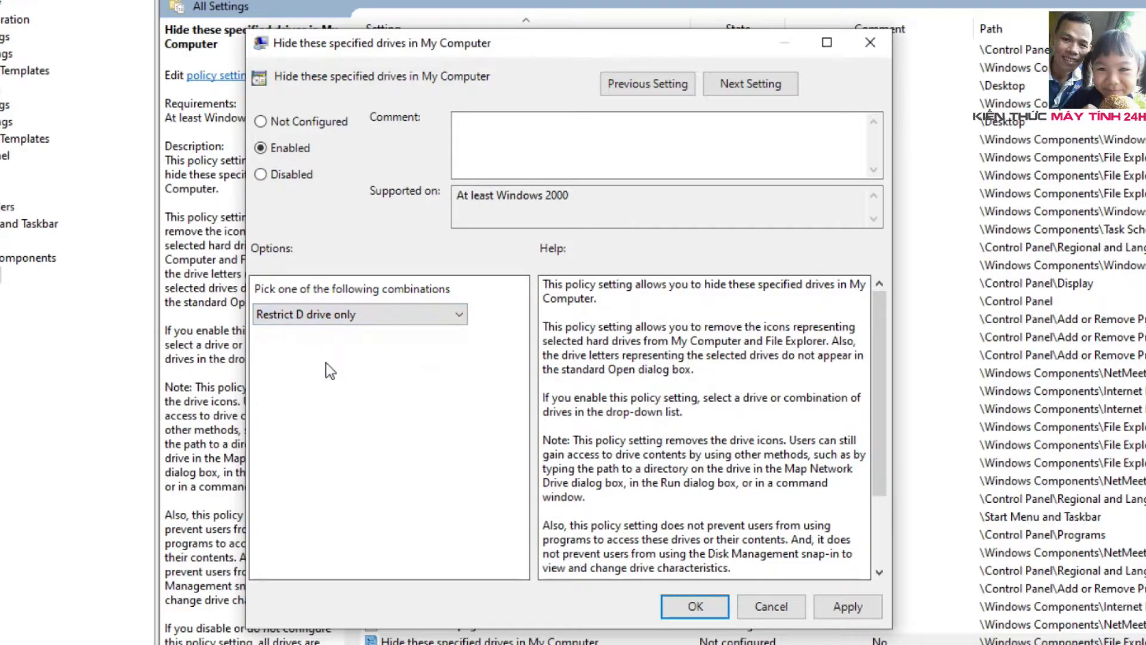
left_click(855, 605)
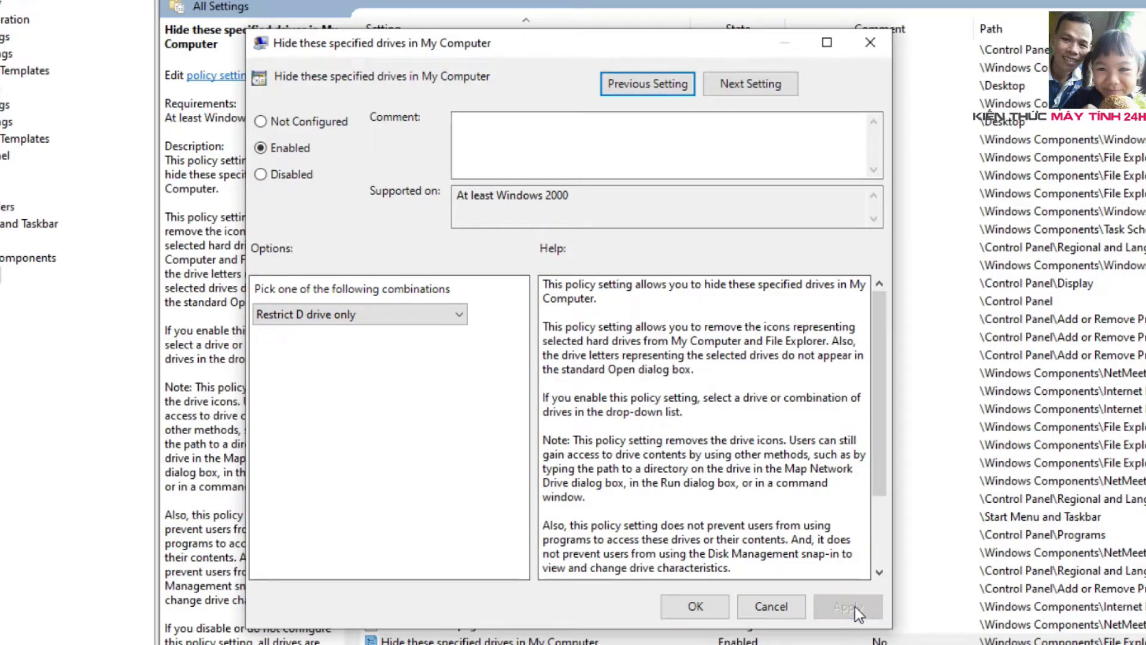
left_click(694, 608)
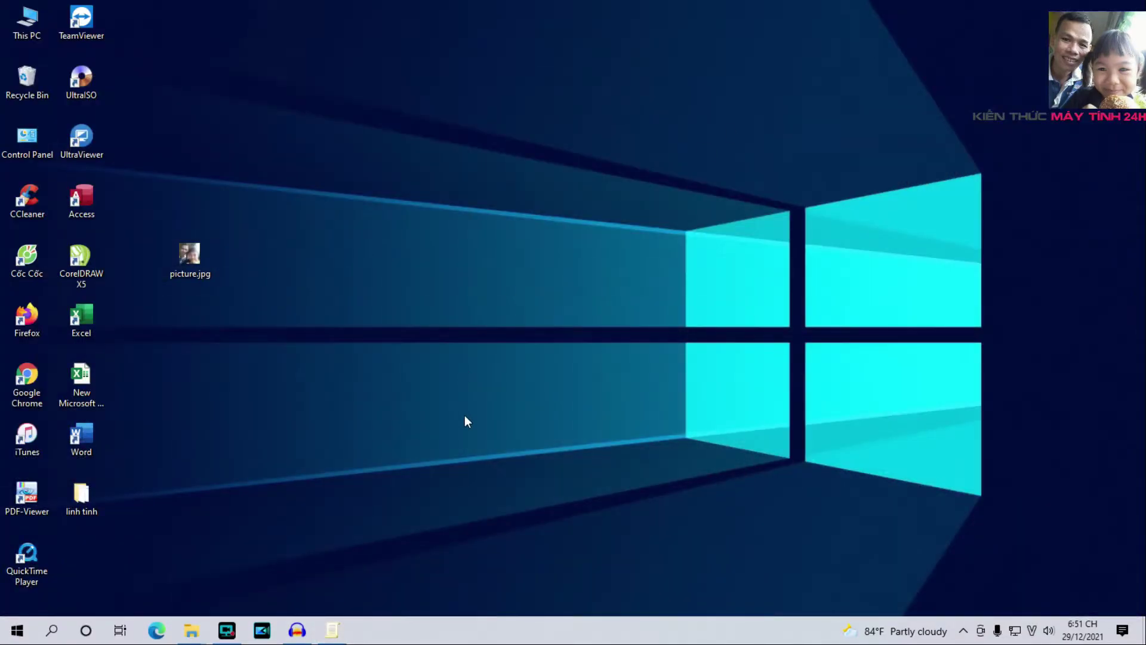
Reopen This PC from the desktop in a maximized window and check whether drive D is still listed.
double_click(31, 22)
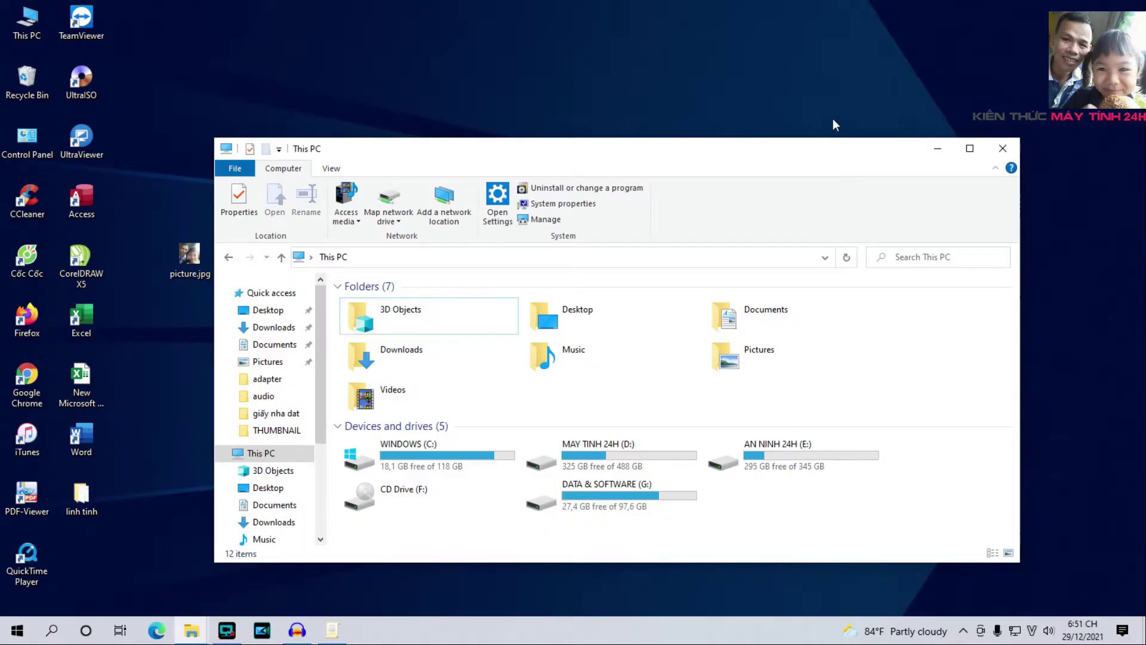
left_click(969, 148)
right_click(512, 401)
left_click(491, 414)
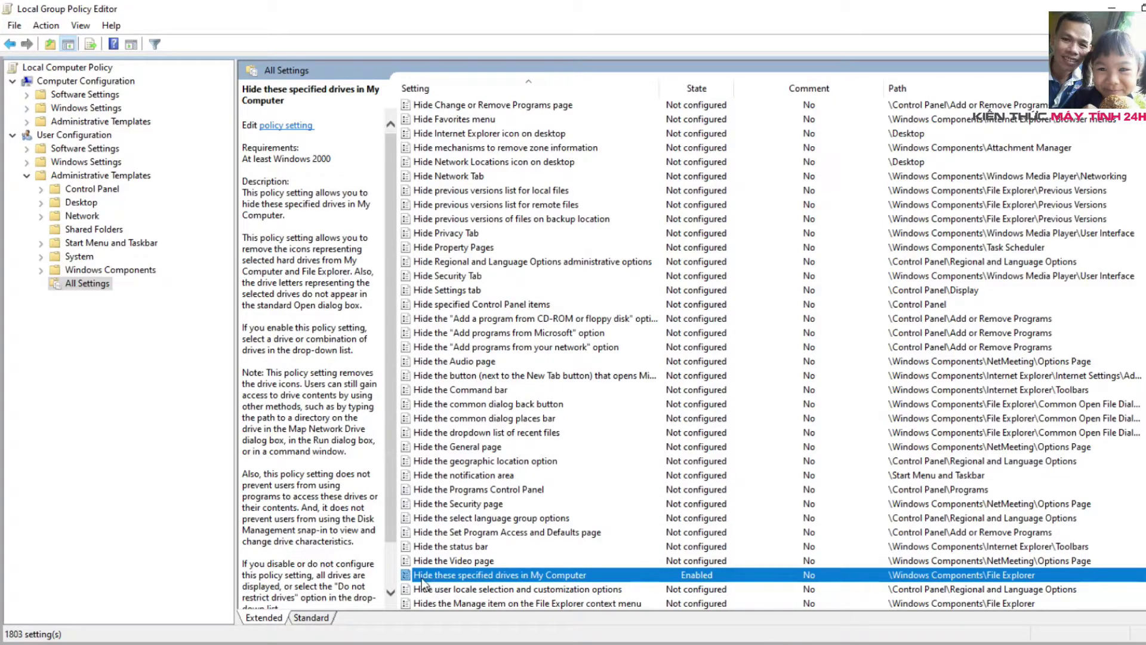
Reset the "Hide these specified drives in My Computer" policy to Not Configured, apply the change and close the dialog.
double_click(544, 575)
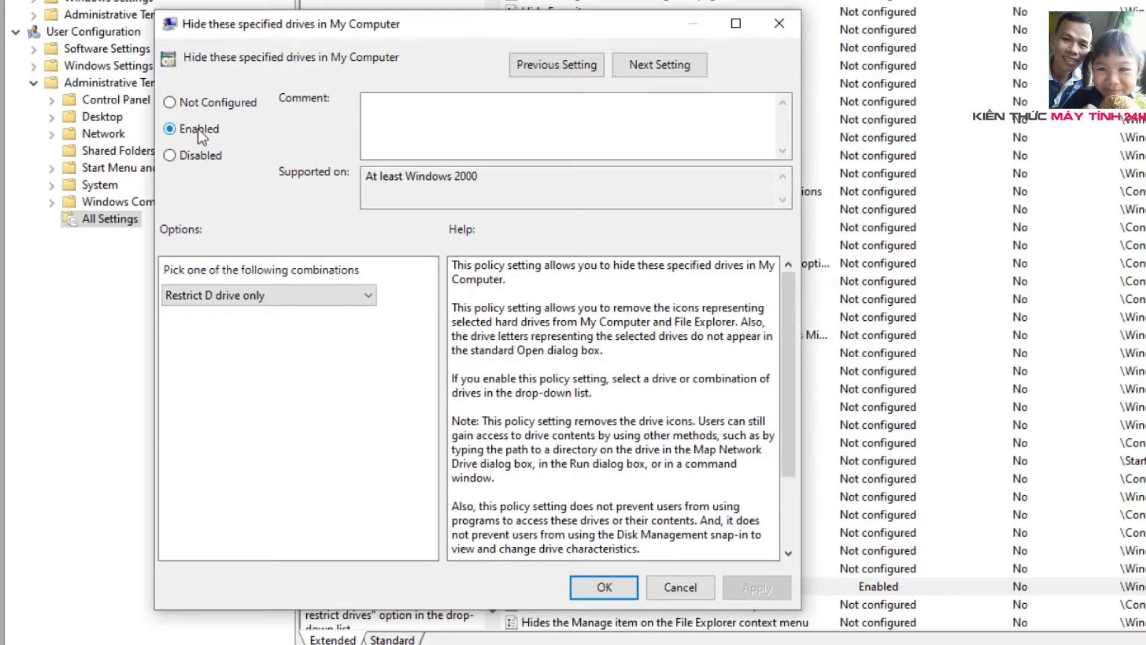
left_click(179, 155)
left_click(178, 100)
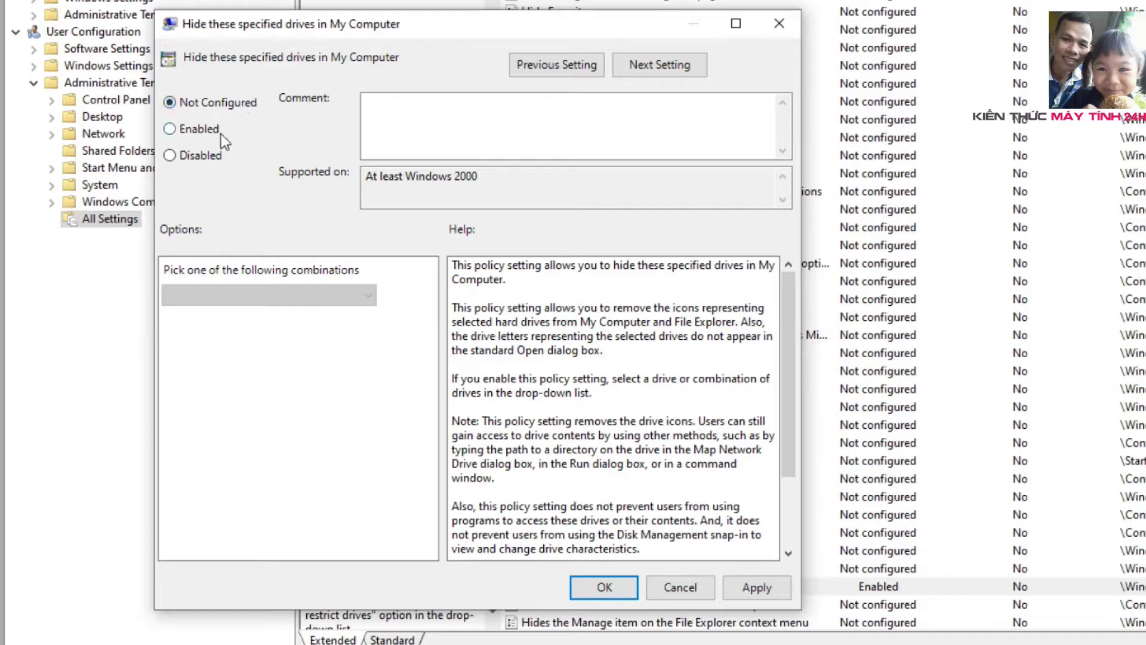
left_click(779, 593)
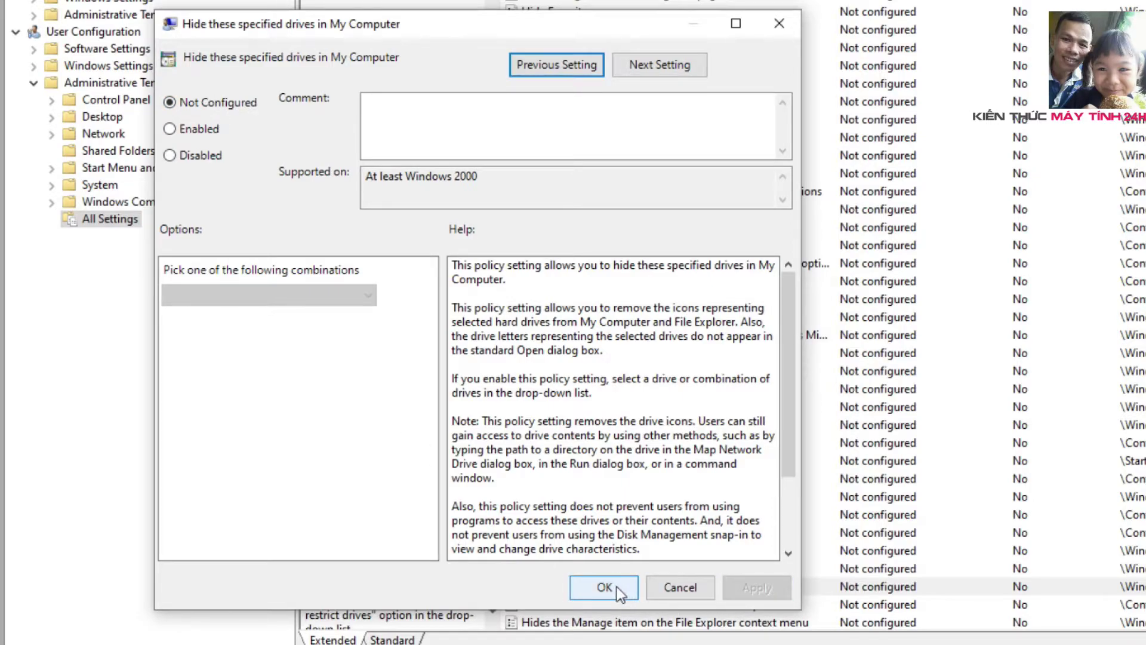
left_click(617, 586)
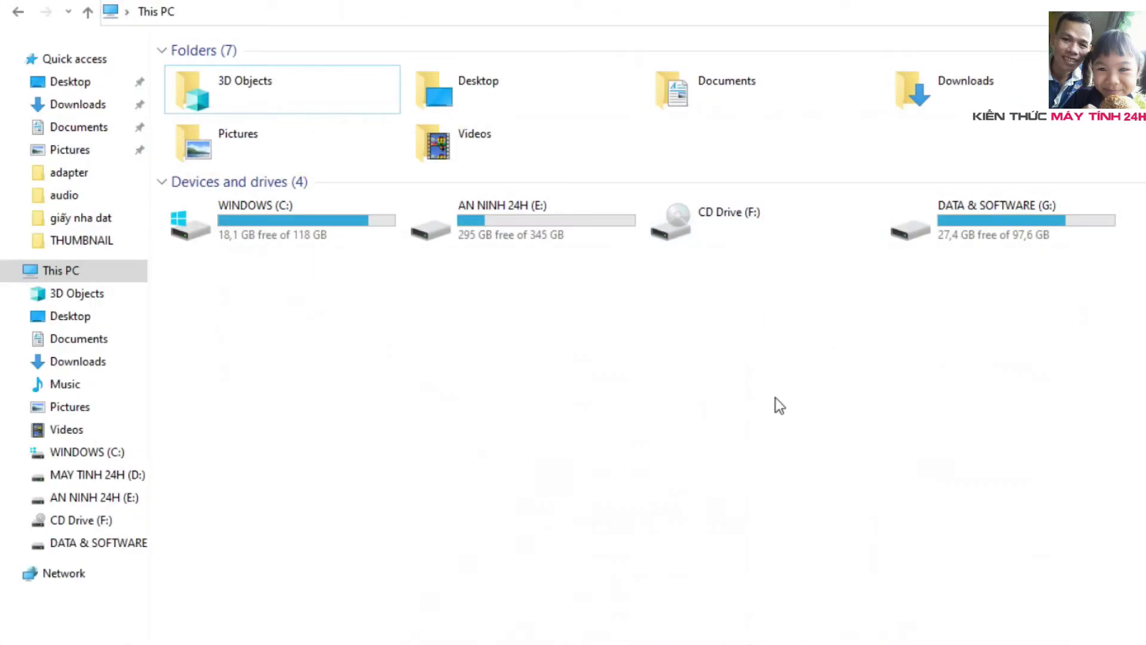
Refresh This PC in File Explorer to check whether drive D is listed, and return to the Local Group Policy Editor.
right_click(561, 301)
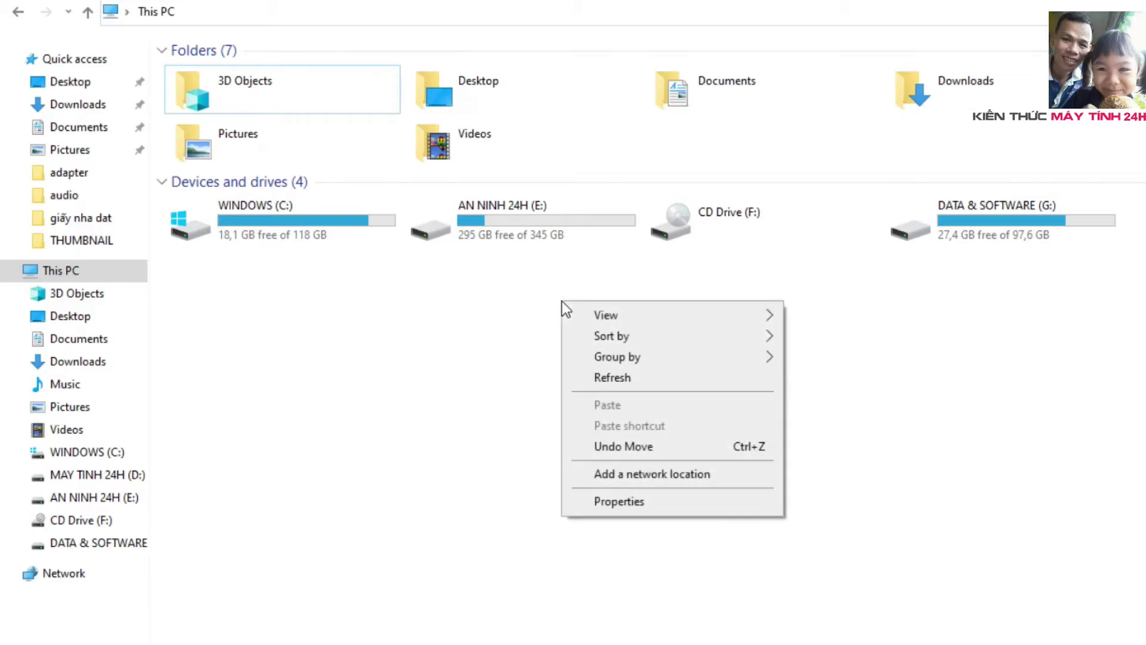
left_click(608, 377)
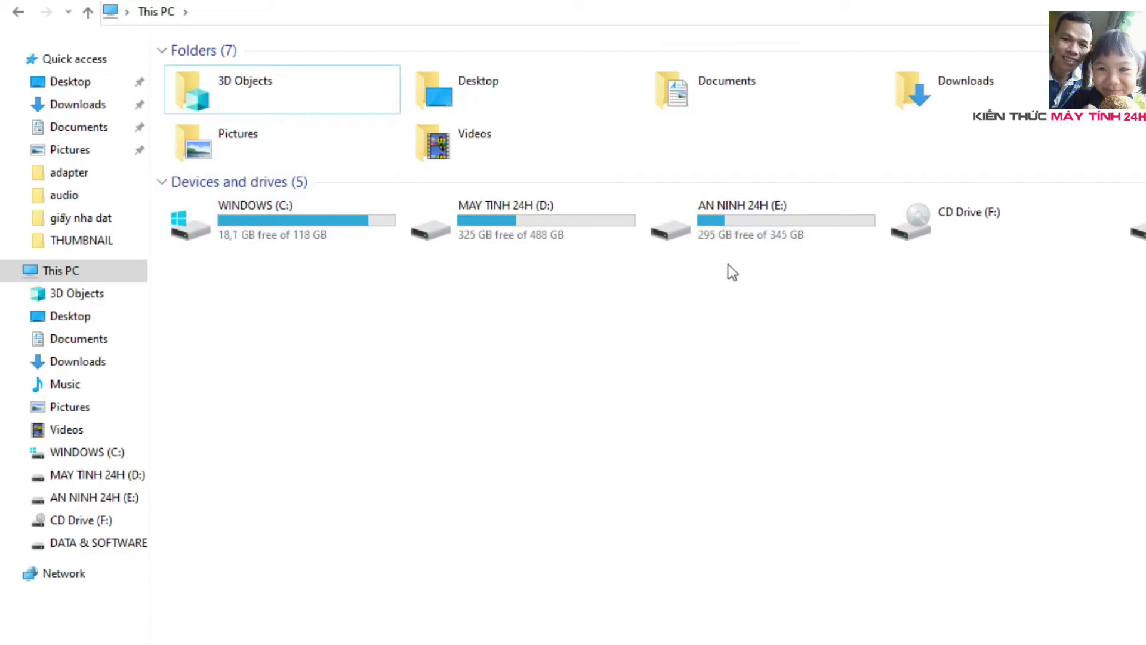
key("alt+Tab")
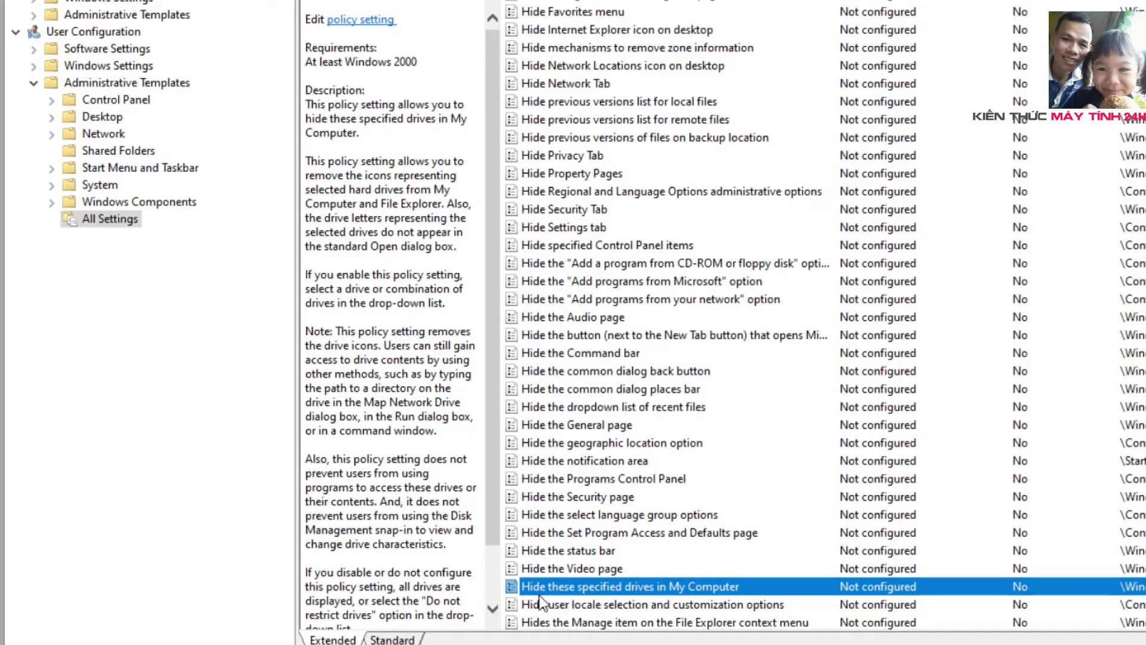
Set the "Hide these specified drives in My Computer" policy to Enabled with "Restrict all drives", apply it and close the dialog.
double_click(658, 586)
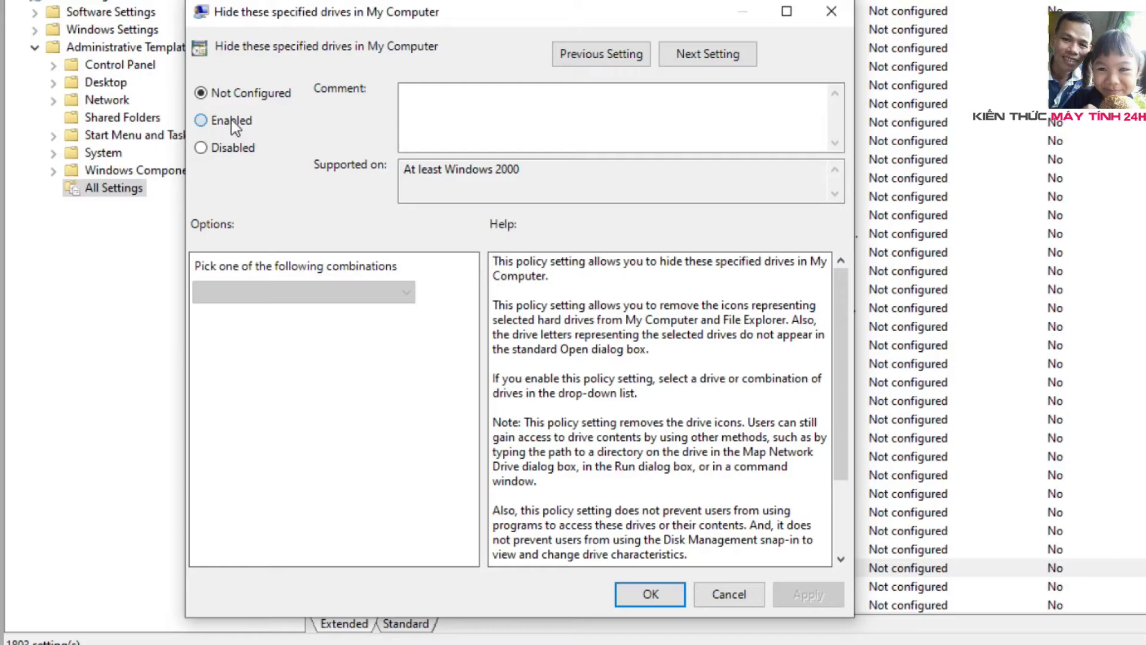
left_click(223, 153)
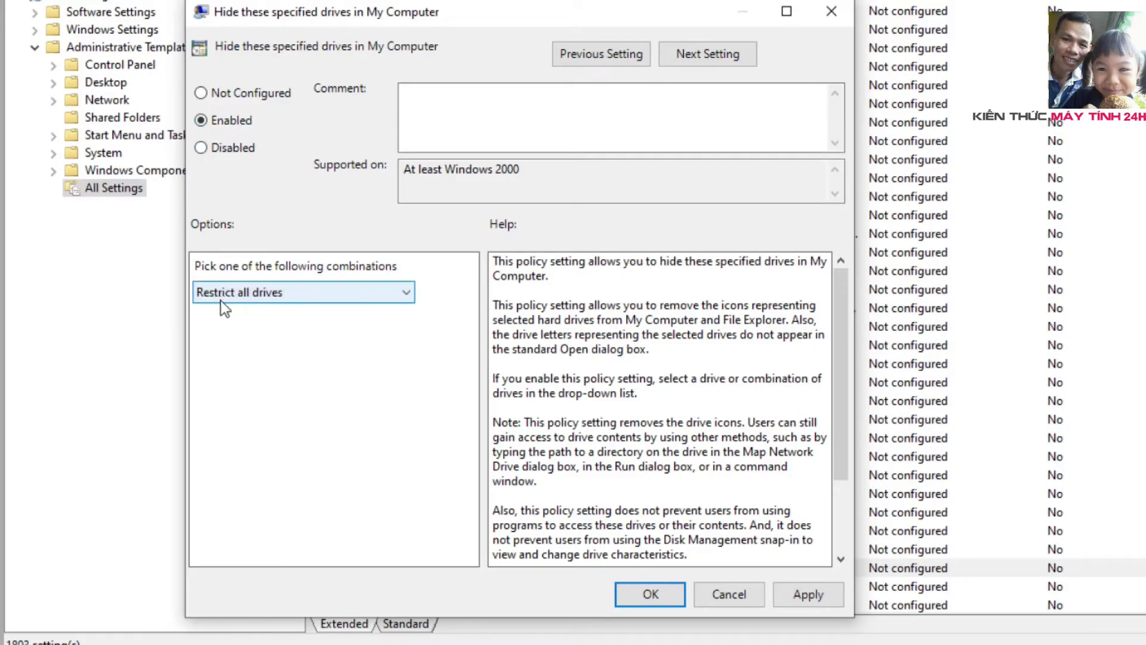
left_click(408, 294)
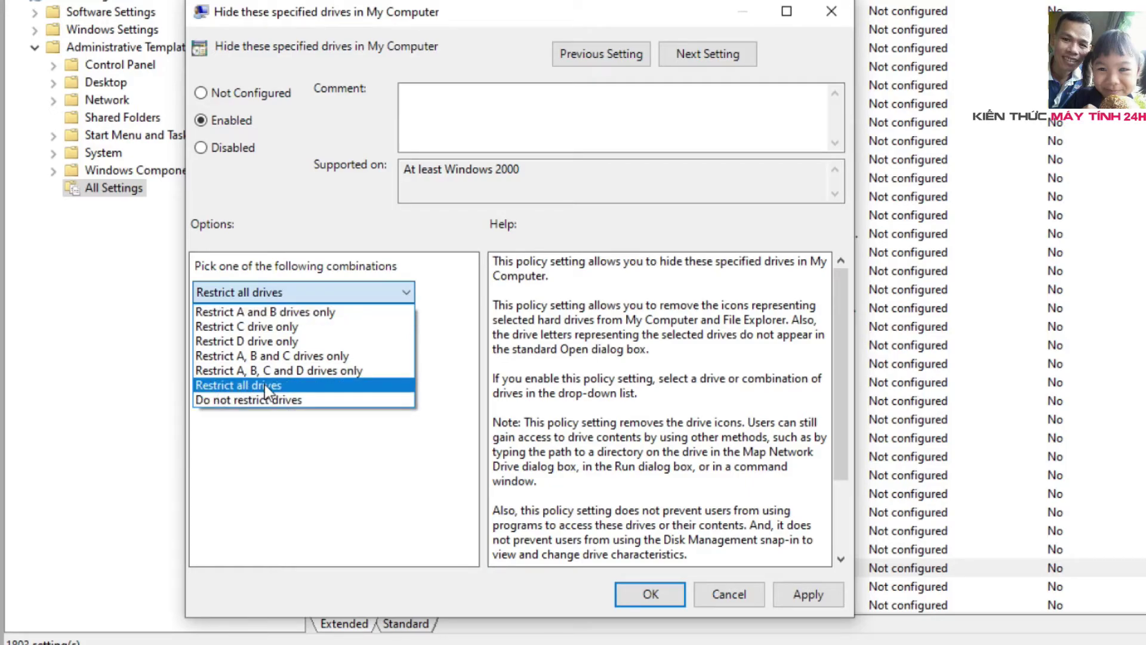
left_click(242, 387)
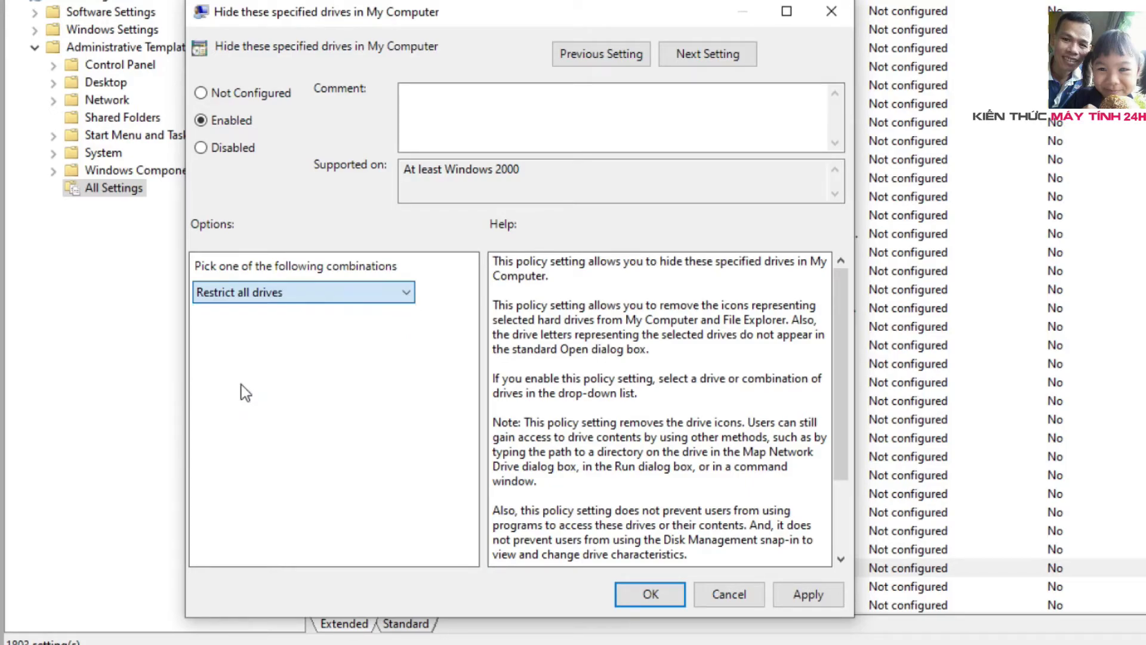
left_click(798, 596)
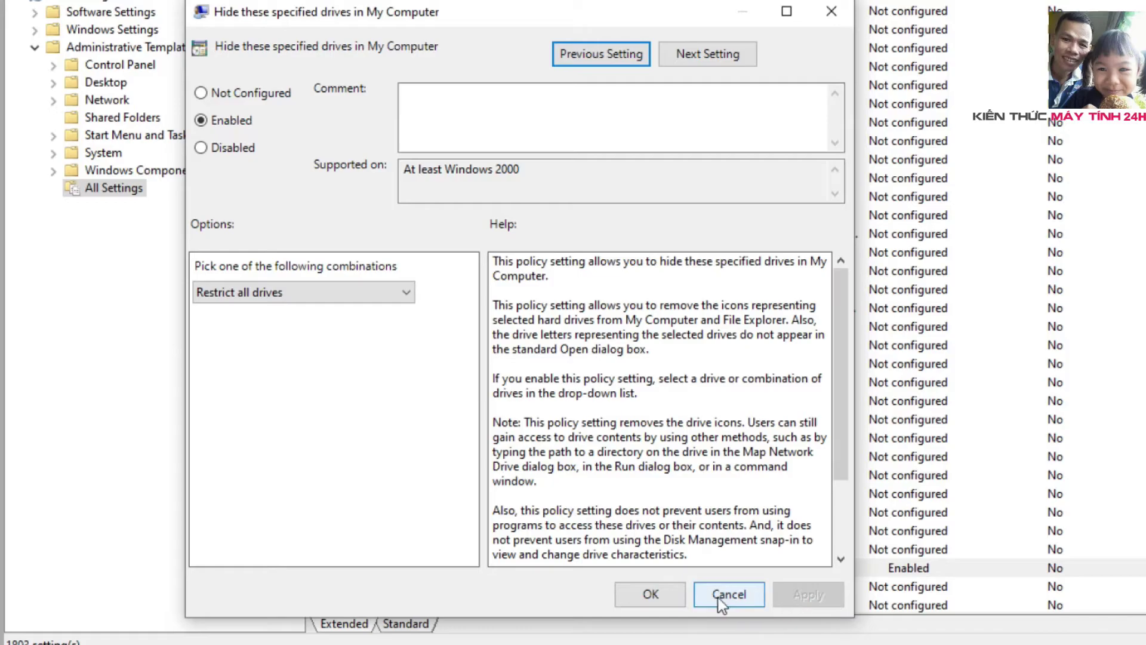
left_click(641, 593)
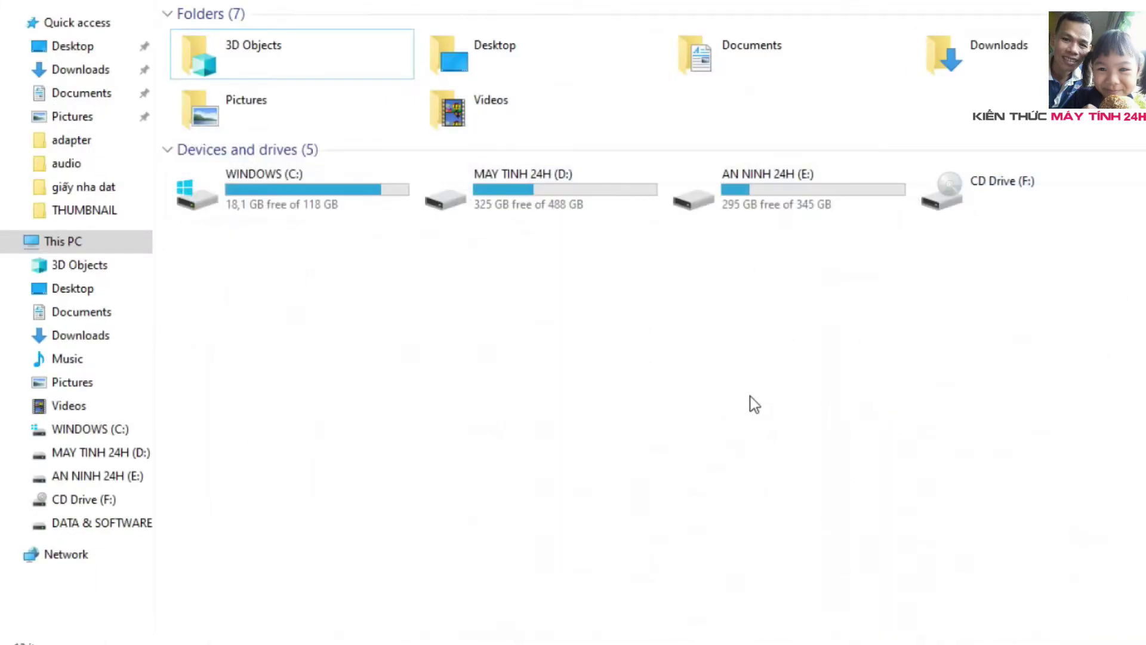
Refresh This PC in File Explorer to check which drives are still listed.
right_click(605, 281)
left_click(654, 362)
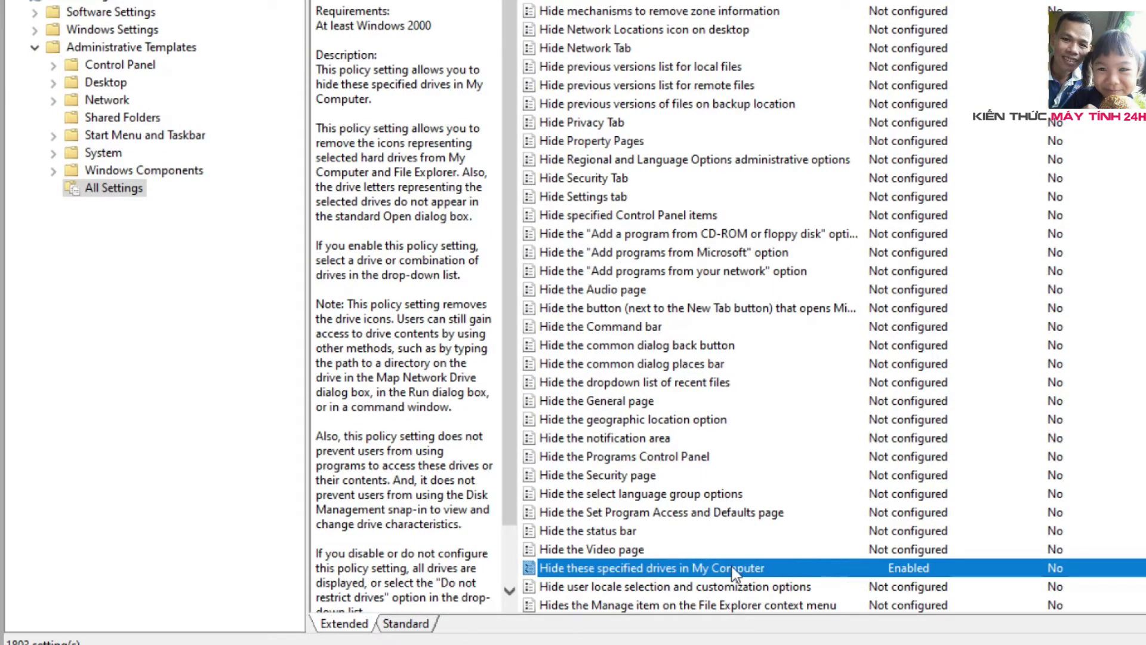
Return the drive-hiding policy from "Restrict all drives" to Not Configured in the Local Group Policy Editor, apply it and close the dialog.
double_click(696, 570)
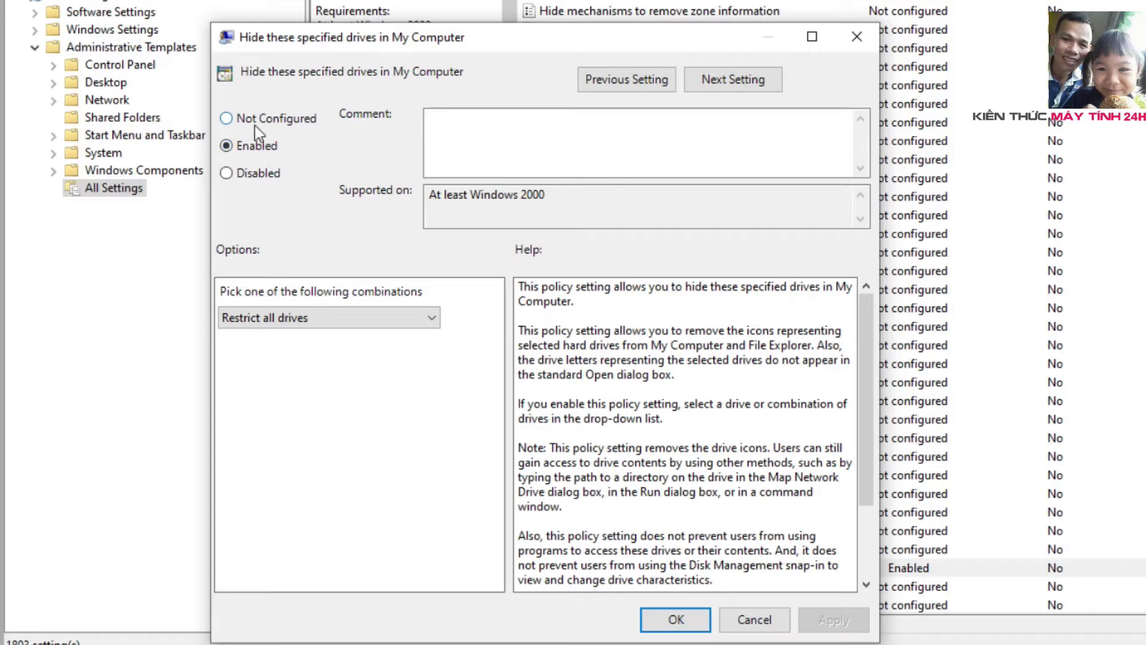
left_click(227, 118)
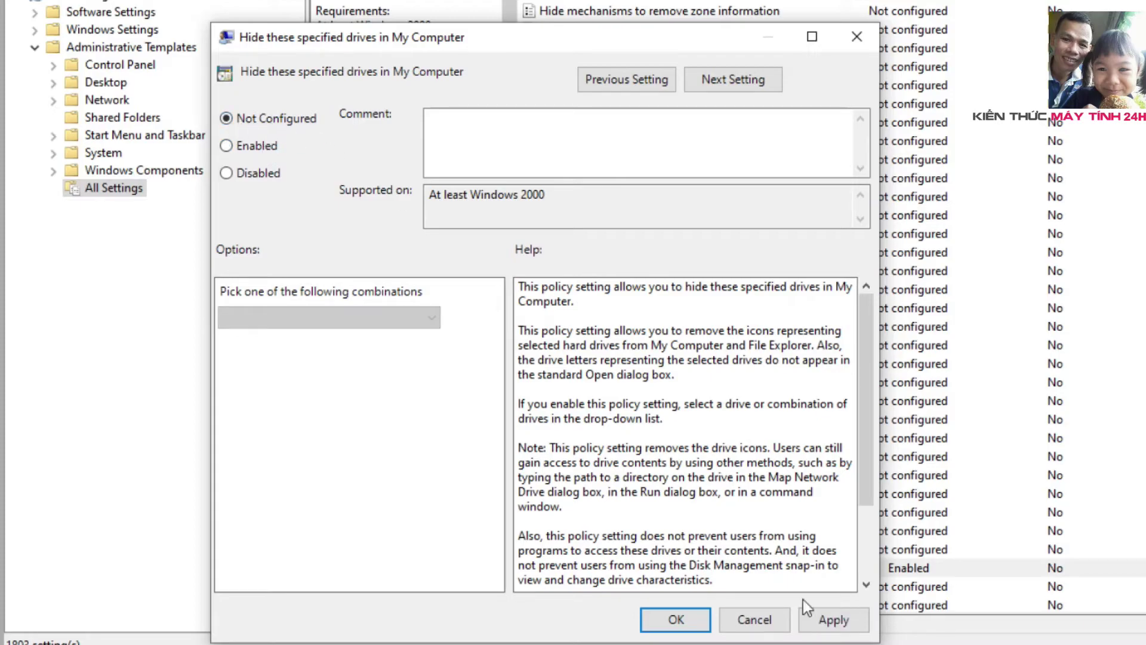
left_click(833, 620)
left_click(674, 620)
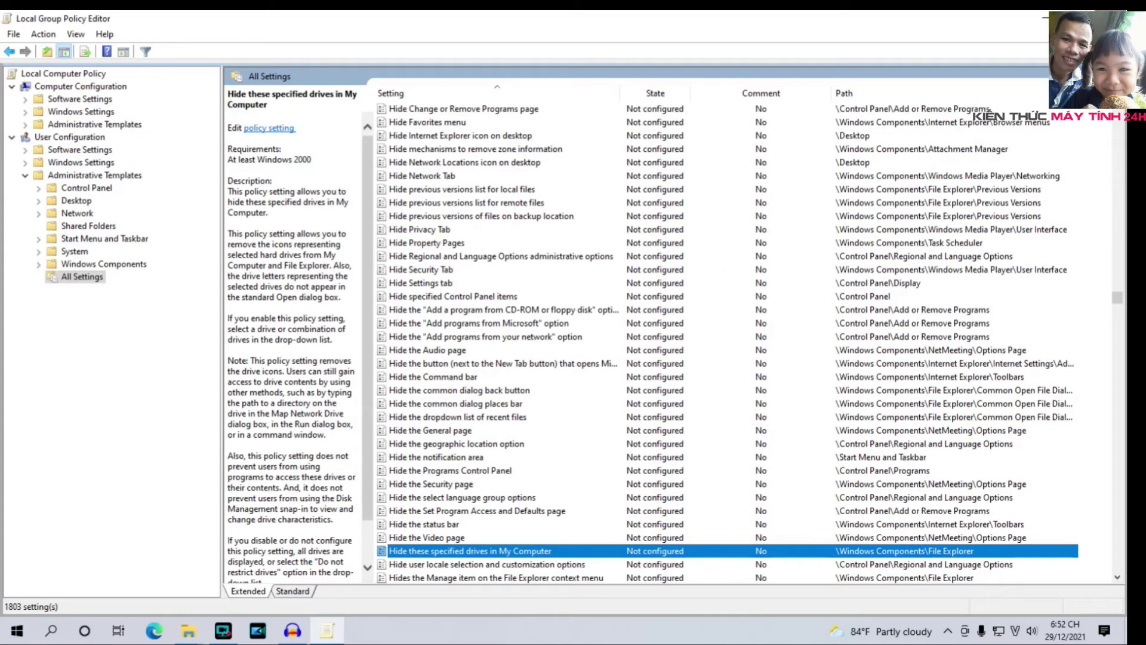
Switch to This PC in File Explorer and refresh it to check whether all drives are listed again.
key("super+e")
right_click(546, 330)
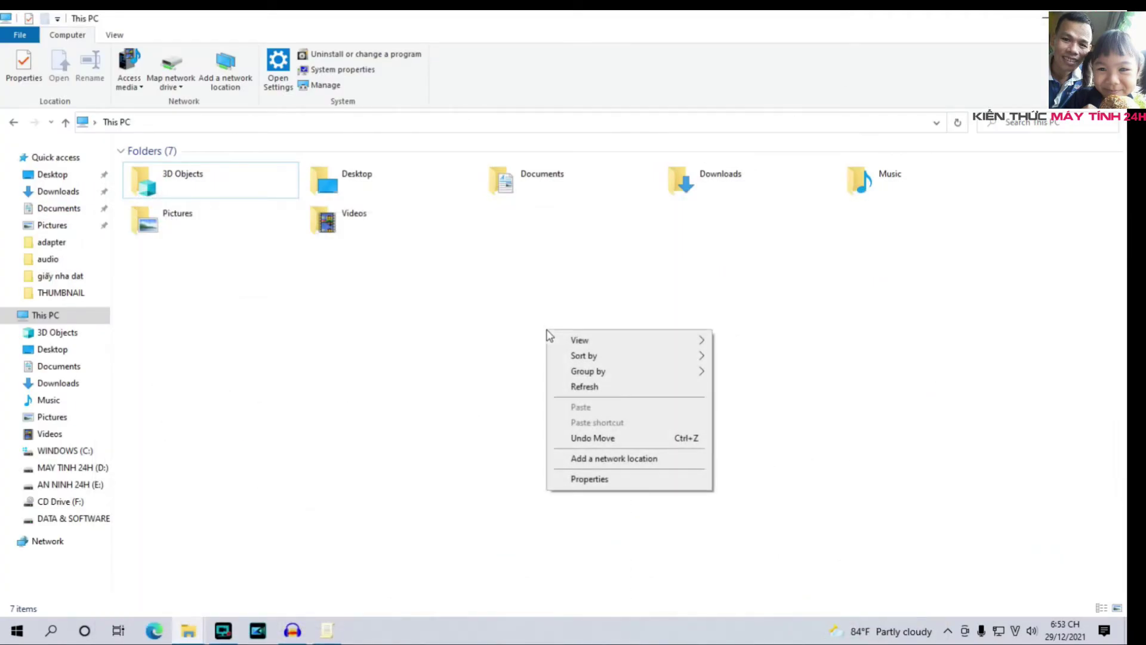
left_click(587, 388)
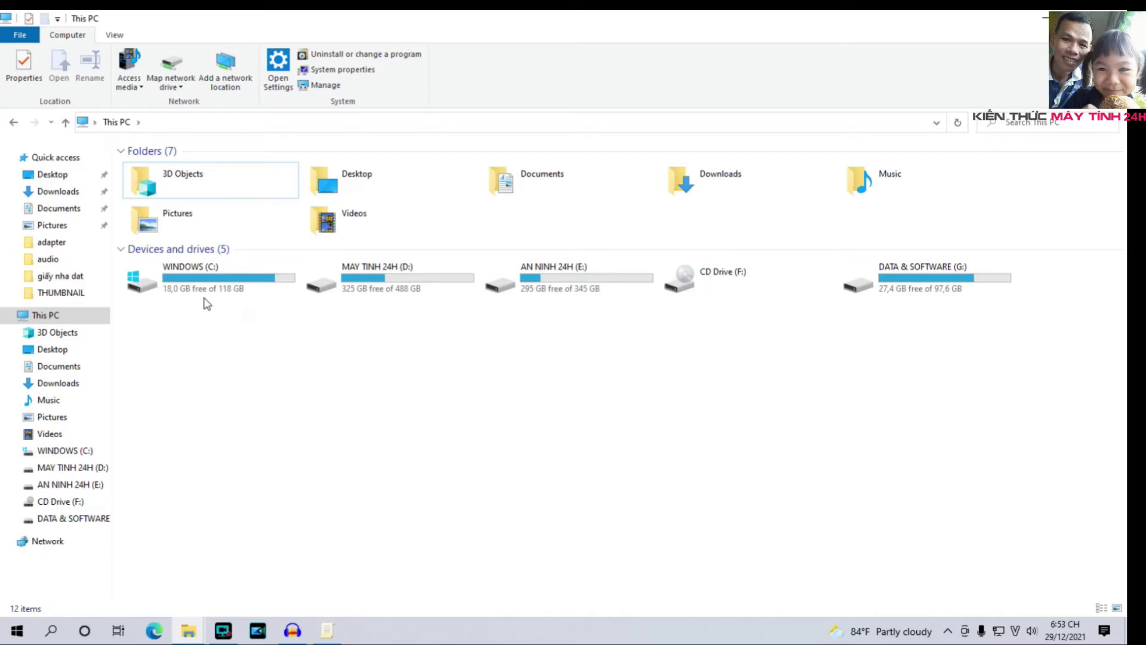